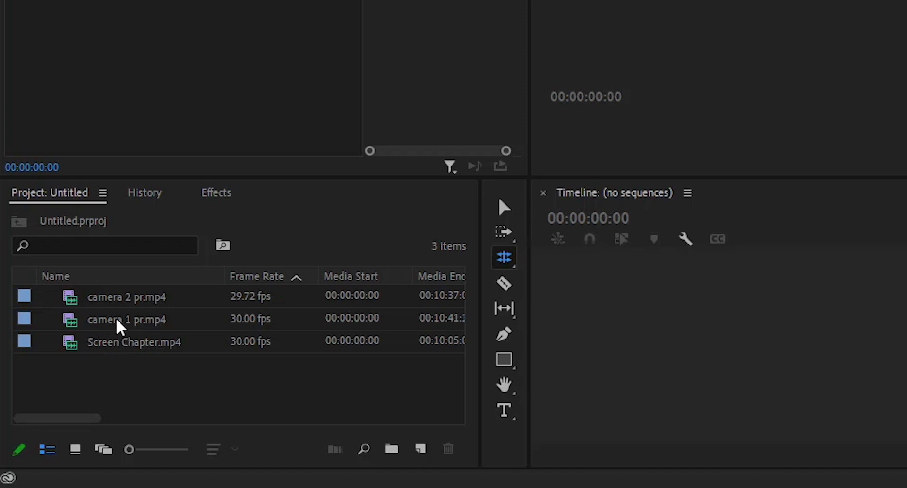
- Start creating a multi-camera source sequence from camera 1 pr.mp4, Screen Chapter.mp4 and camera 2 pr.mp4
click(120, 326)
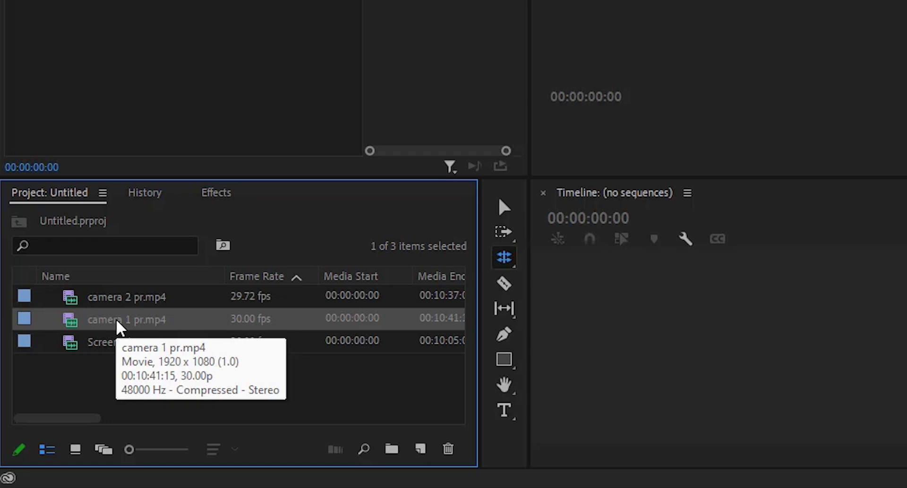
ctrl+click(109, 352)
ctrl+click(112, 306)
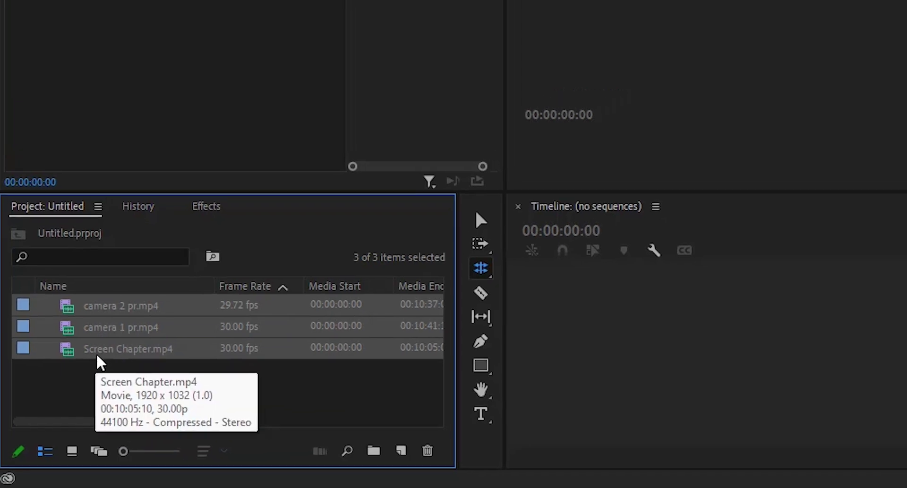
right_click(98, 356)
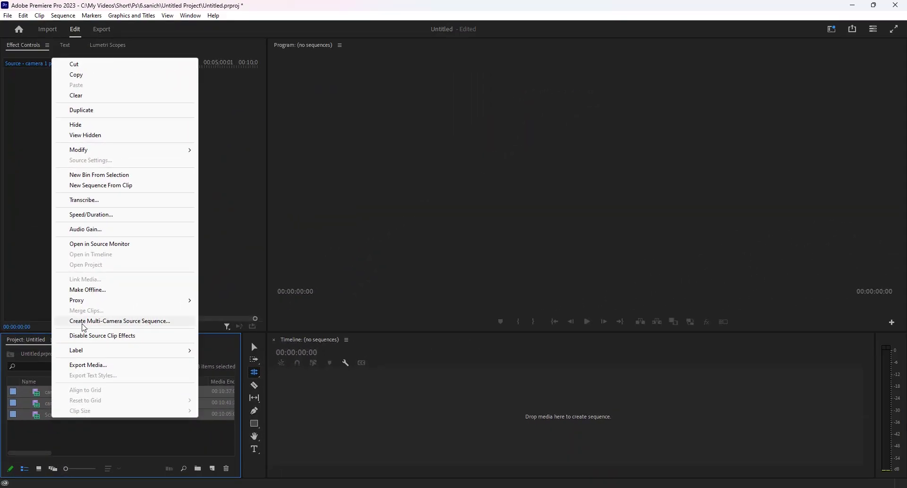
click(139, 327)
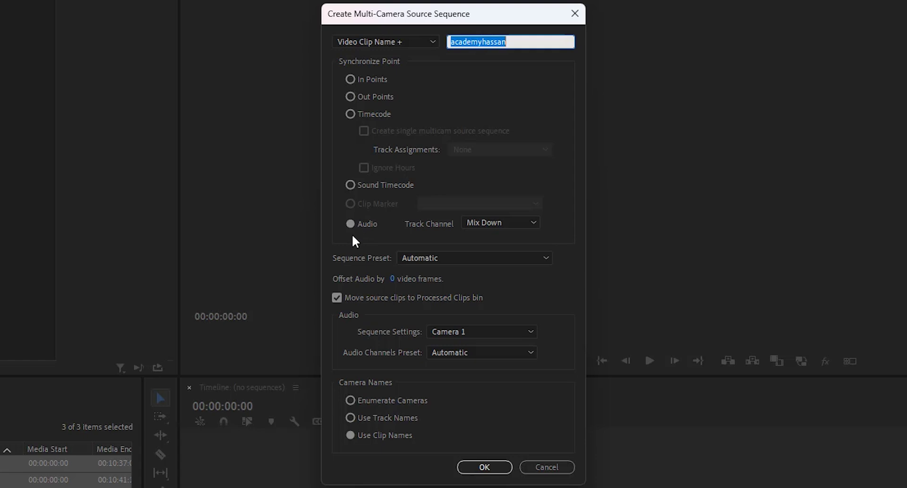
- Create the multi-camera source sequence synchronized by Audio, with the Mix Down track channel and Camera 1 audio sequence setting
click(363, 224)
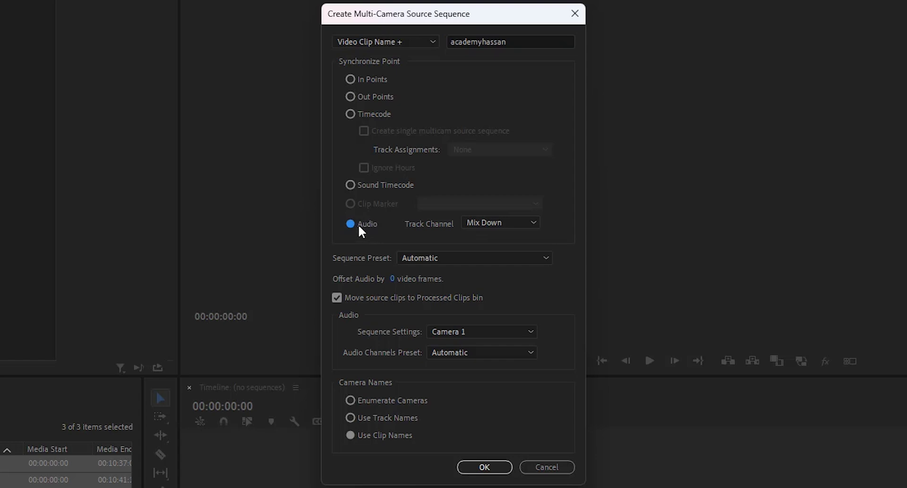
click(491, 224)
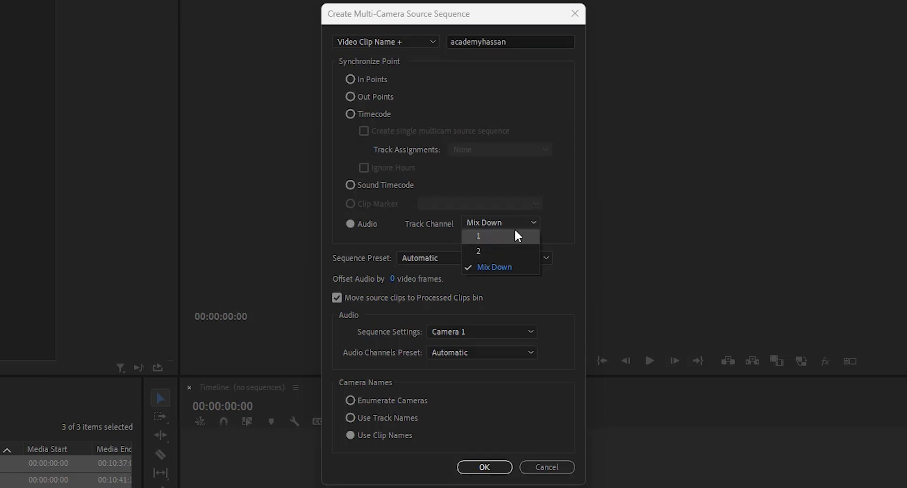
click(491, 267)
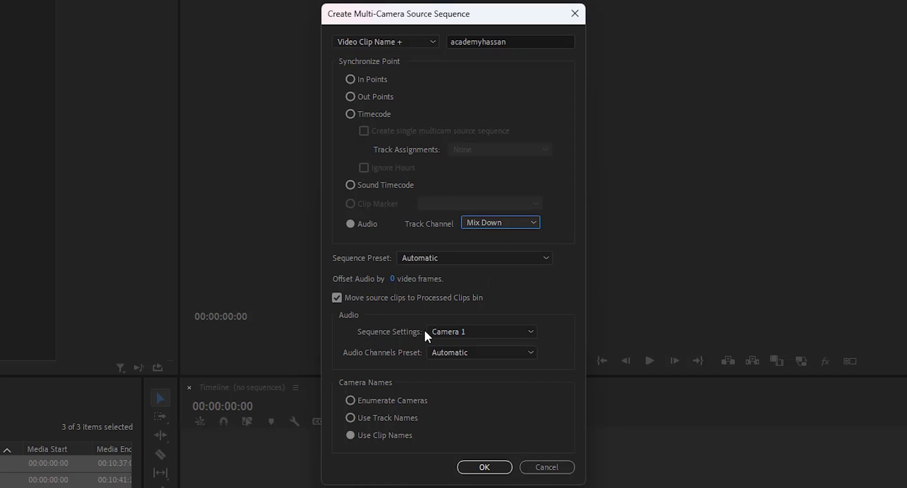
click(464, 332)
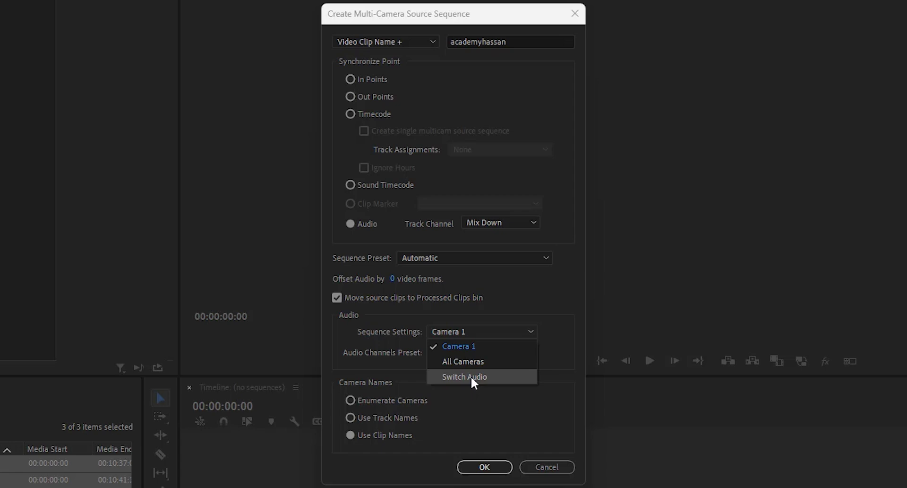
click(468, 346)
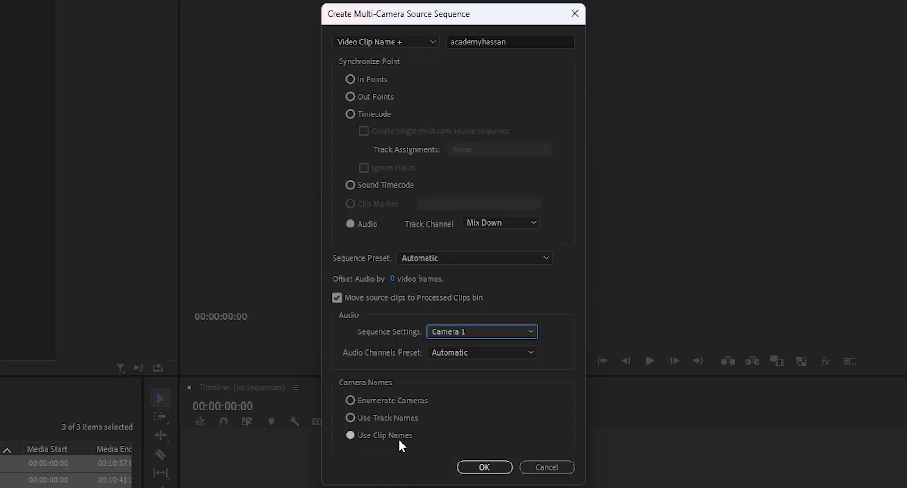
click(482, 468)
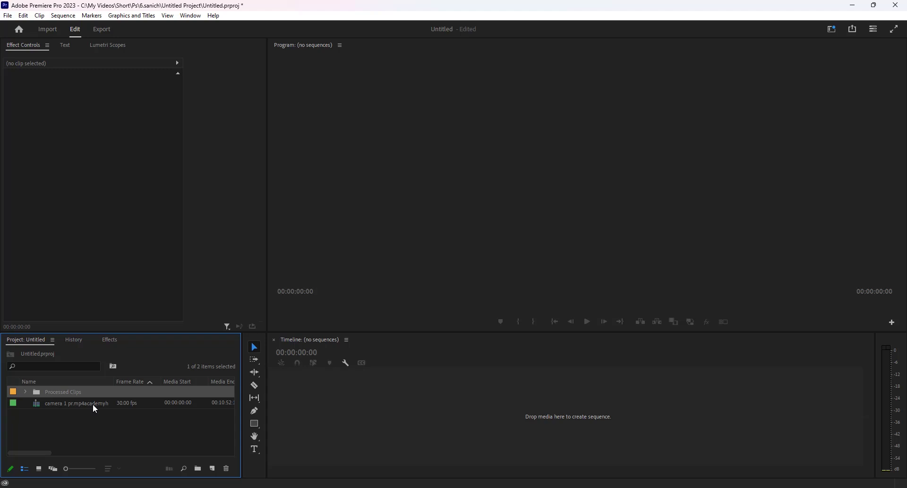
- Preview the multi-camera source sequence at about 00:01:05, and place it in the timeline as a new sequence
double_click(80, 404)
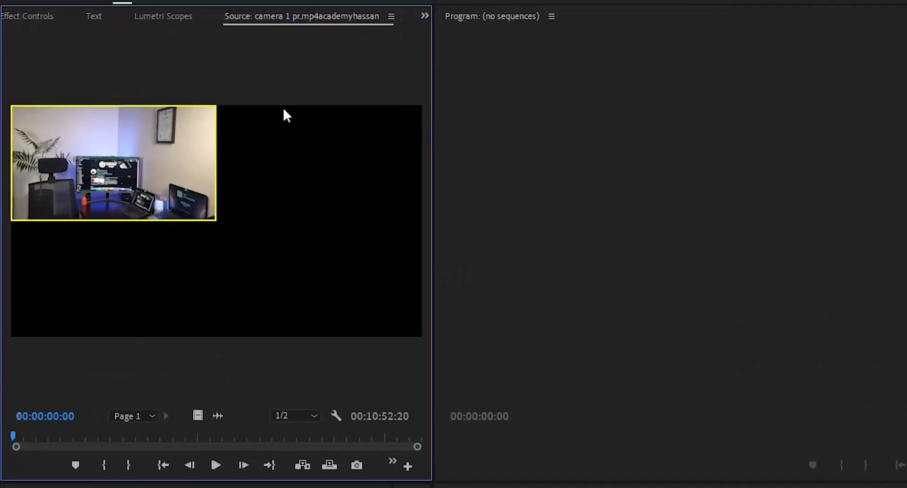
drag(43, 438, 55, 440)
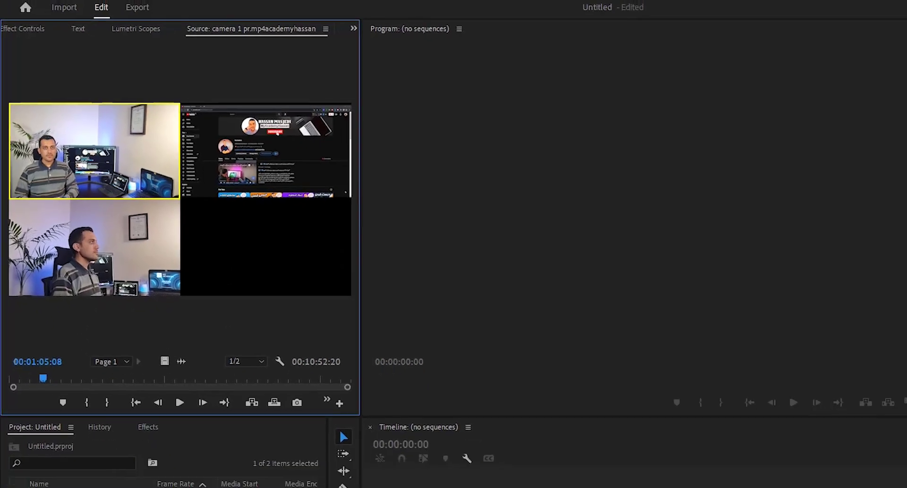
drag(84, 392, 296, 409)
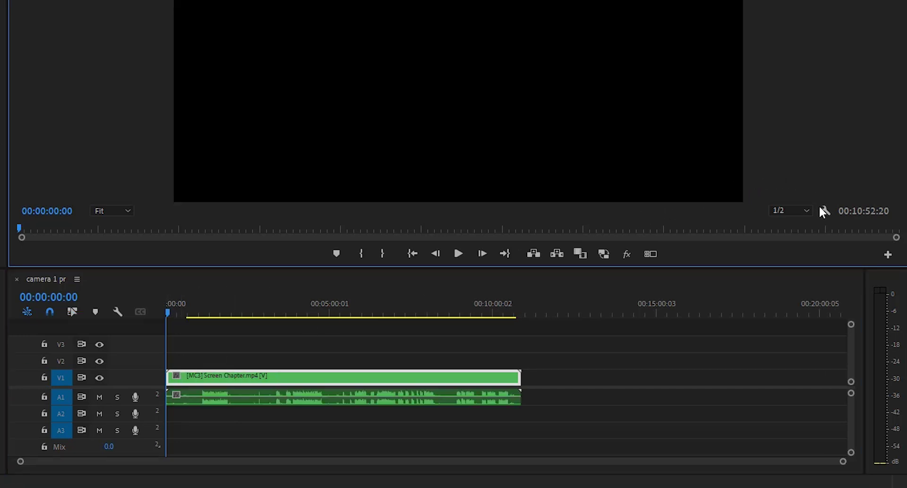
- Switch the Program Monitor to Multi-Camera view and move the playhead to about 00:01:20
click(824, 211)
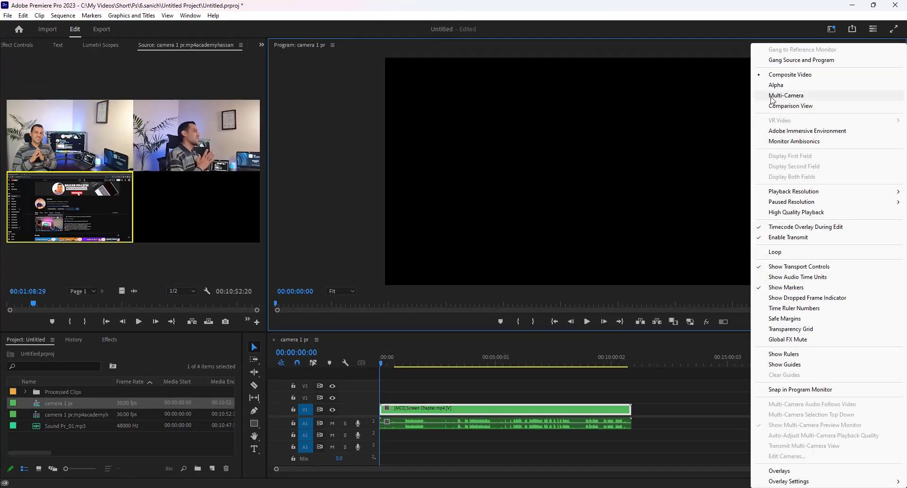
click(786, 96)
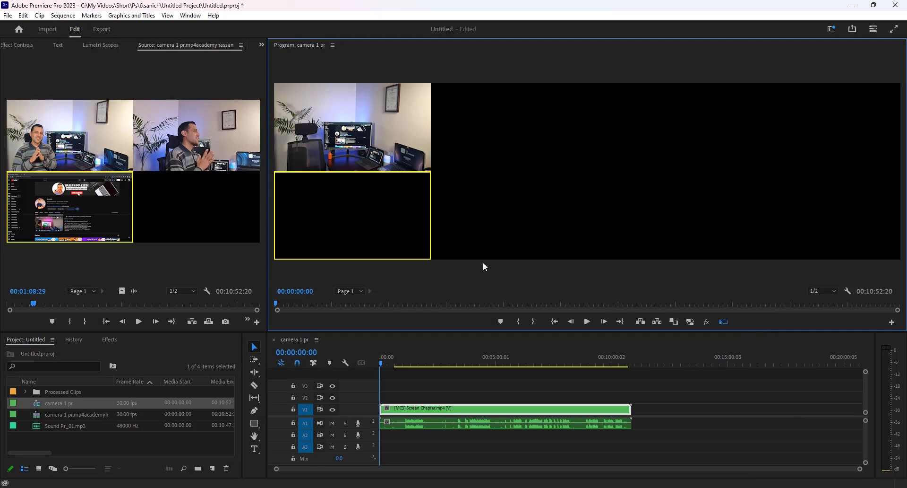
drag(383, 368, 412, 367)
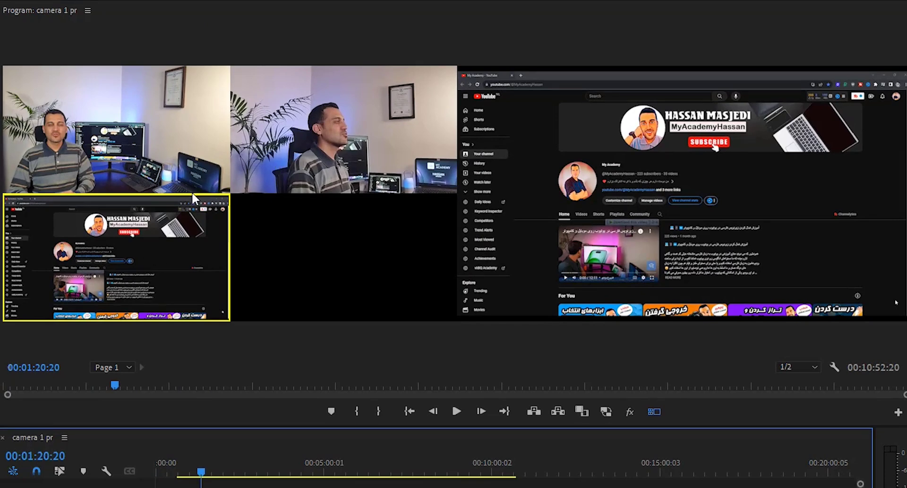
- Add Toggle Multi-Camera View to the Program Monitor's transport controls and test it by switching the view off and on
click(898, 412)
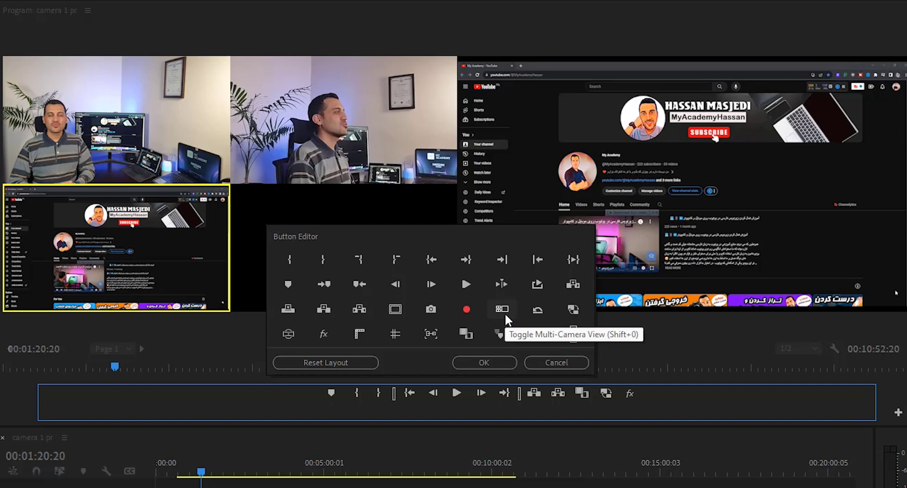
drag(503, 310, 658, 394)
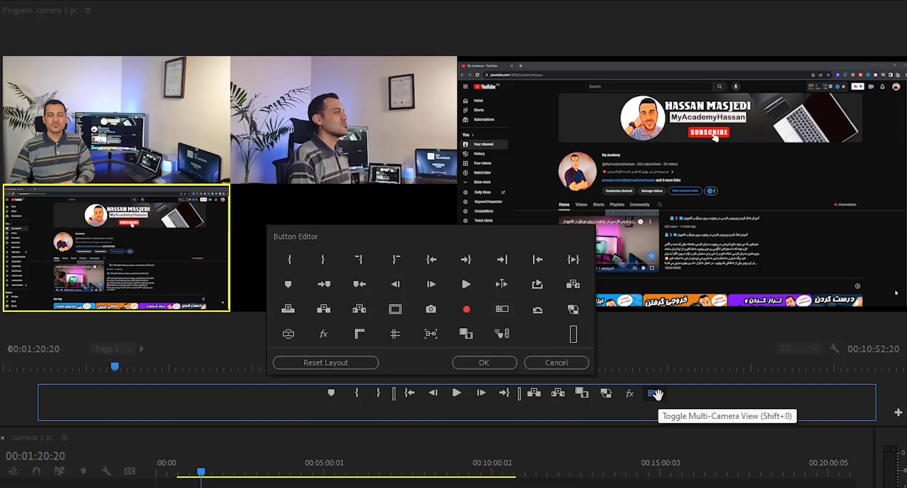
click(483, 361)
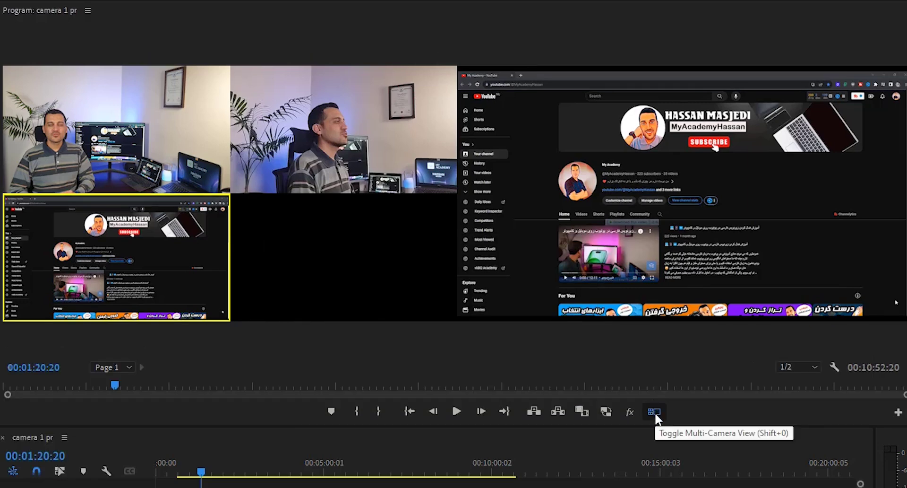
click(655, 413)
click(655, 412)
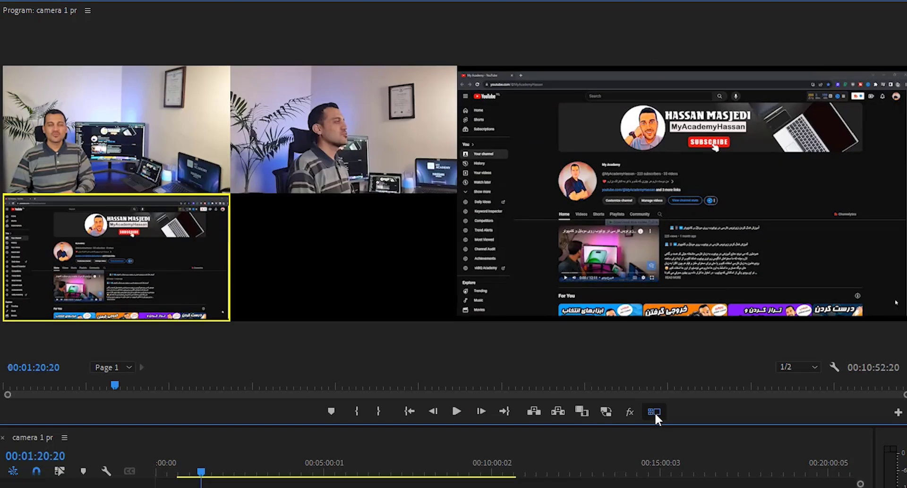
click(655, 412)
click(655, 412)
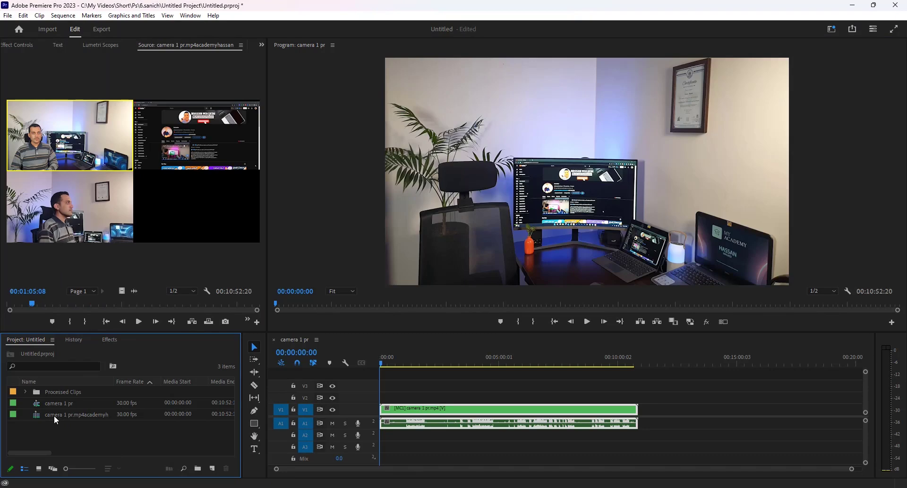
- Open the multi-camera source sequence in the timeline, inspect its synced tracks at about 00:01:07, and return to camera 1 pr
right_click(54, 415)
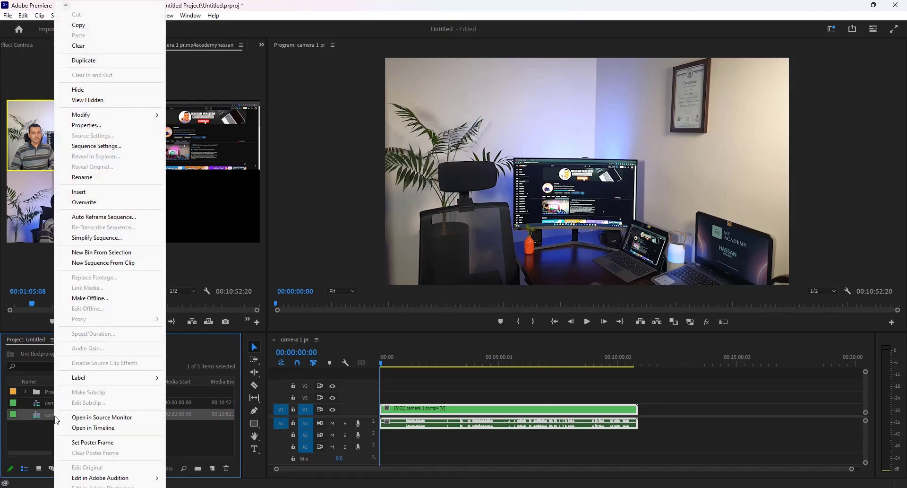
click(84, 431)
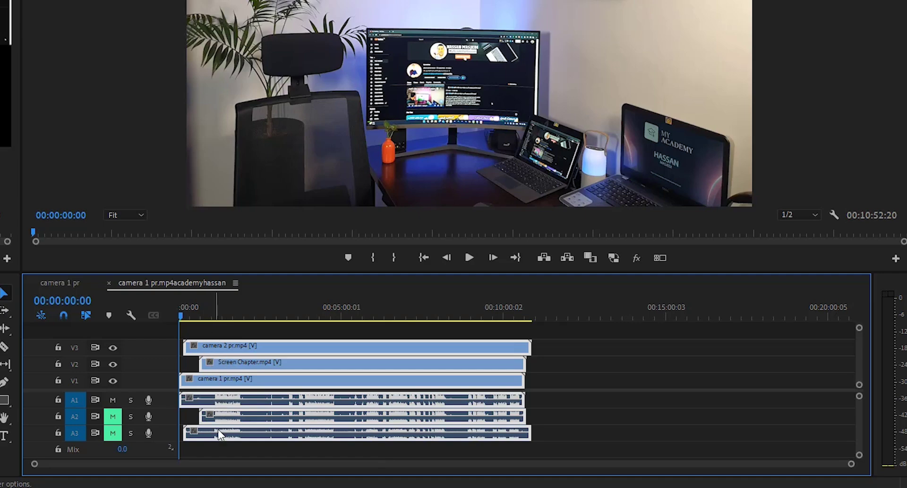
click(217, 314)
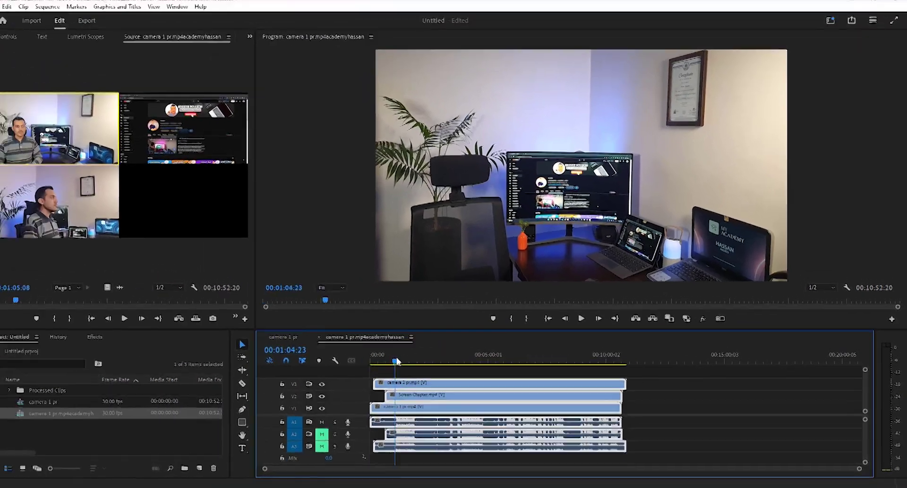
drag(397, 360, 400, 361)
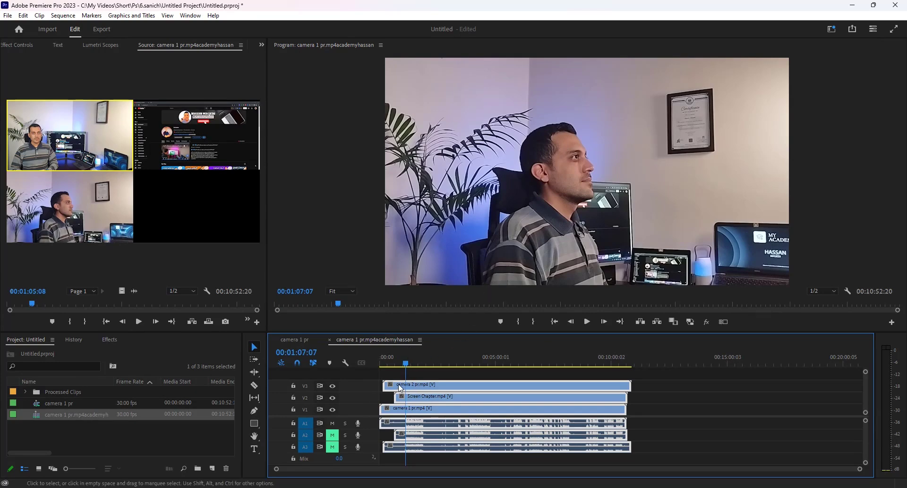
click(293, 338)
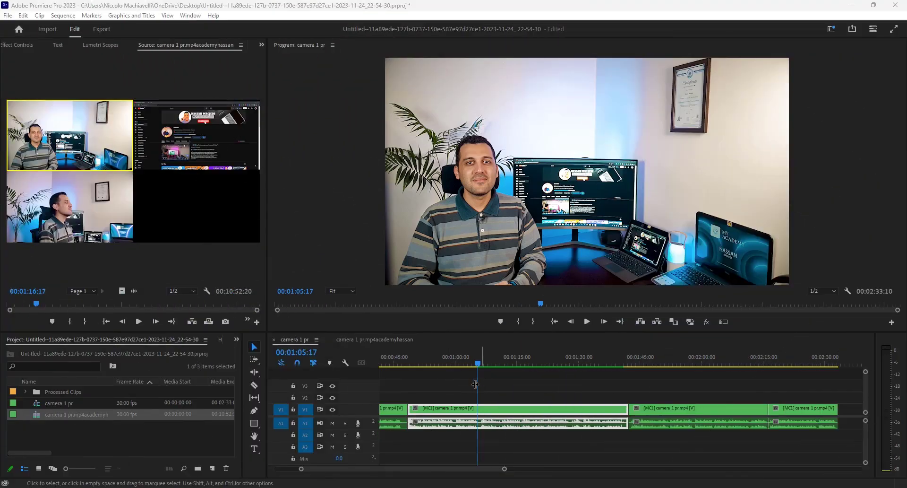
- Hide video tracks V3 and V2 in the multi-camera source sequence to check camera 1 alone, and return to camera 1 pr
click(361, 338)
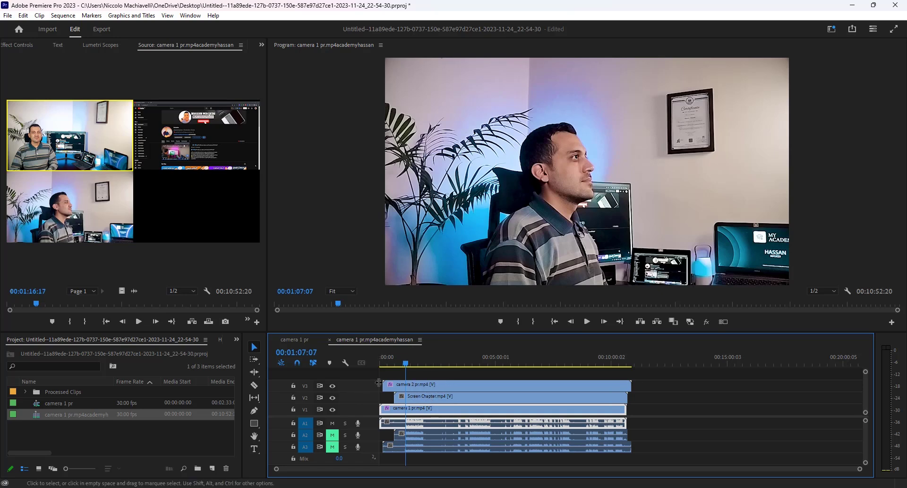
click(333, 385)
click(333, 398)
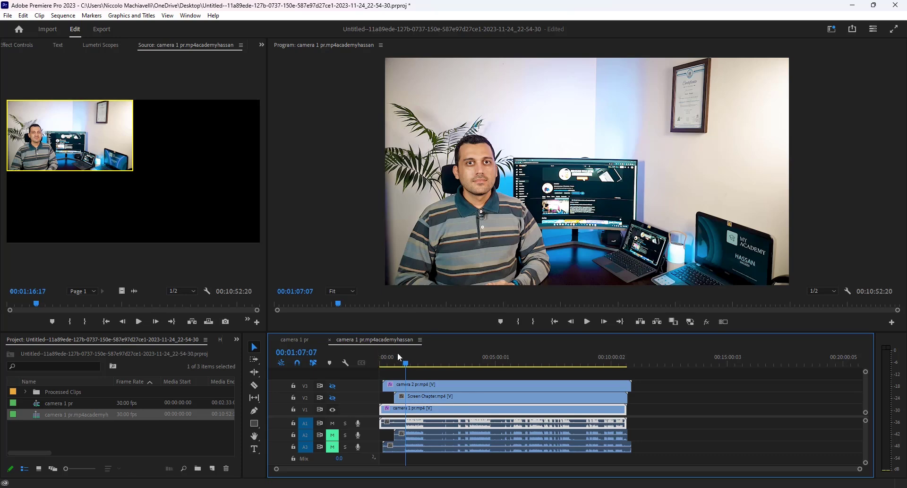
click(295, 340)
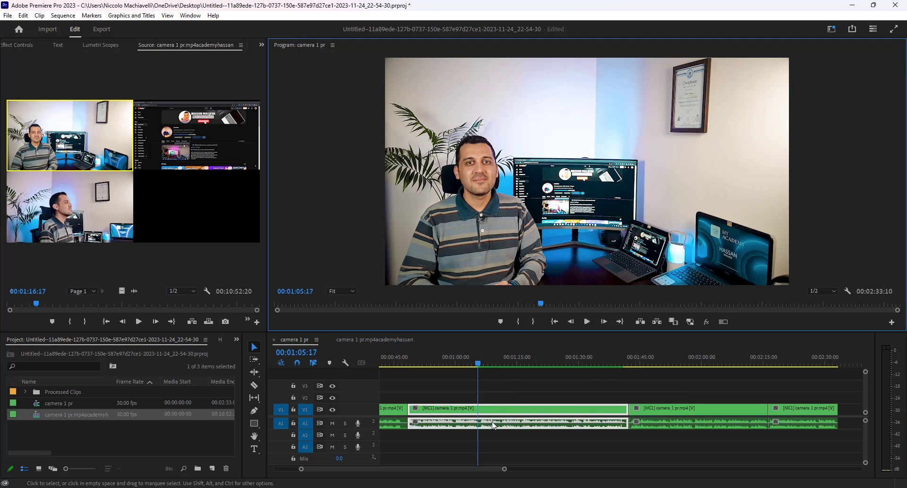
- Turn on the multi-camera view for the camera 1 pr sequence and mute audio track A1
click(723, 324)
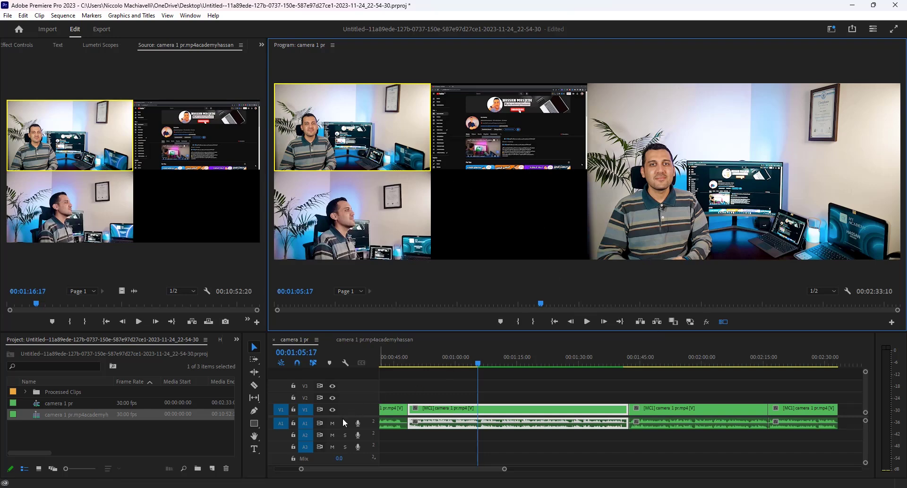
click(333, 426)
click(332, 424)
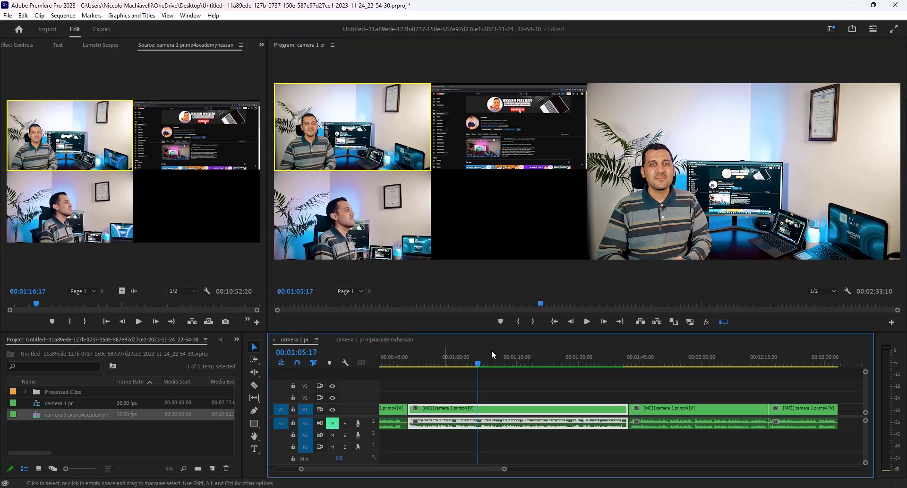
- Record live angle switches from 00:01:05:17 to about 00:01:17, cycling twice through the screen recording, side camera and front camera
click(588, 321)
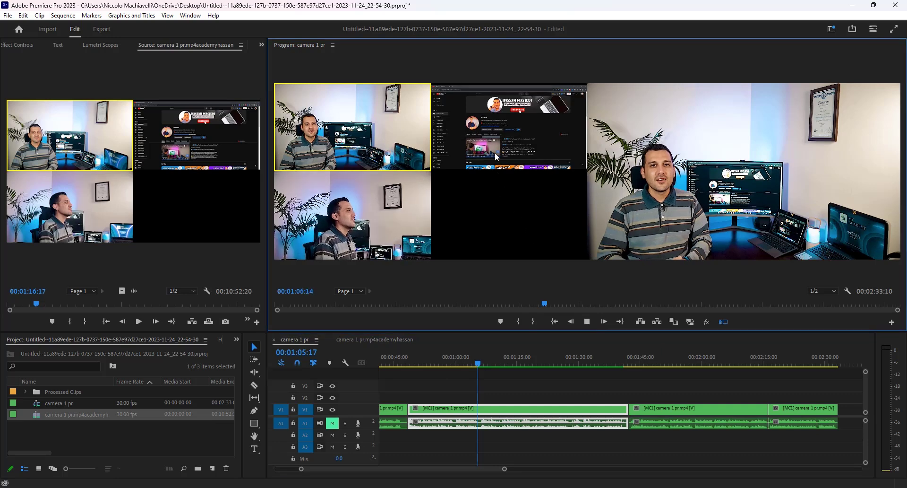
key(2)
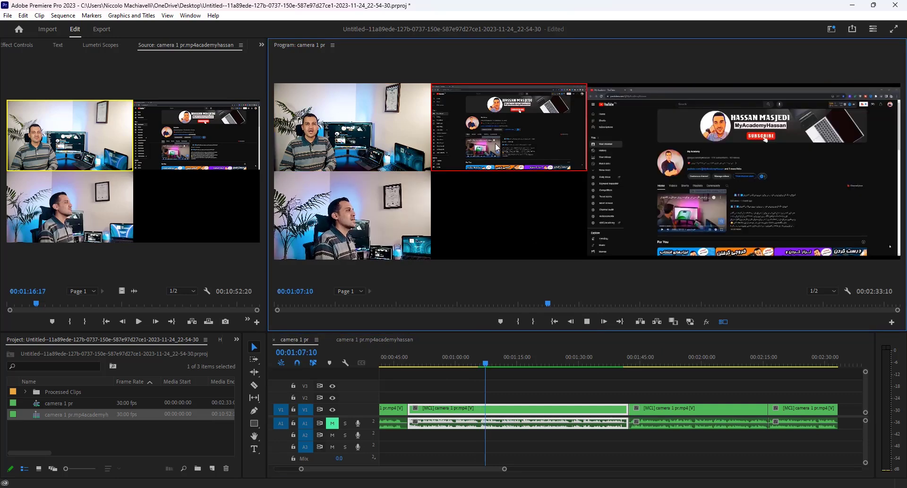
click(382, 211)
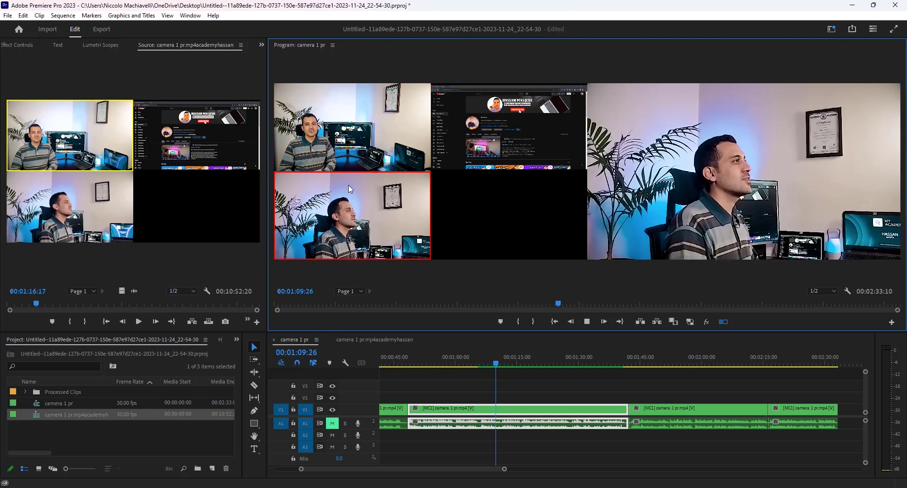
click(349, 148)
click(463, 138)
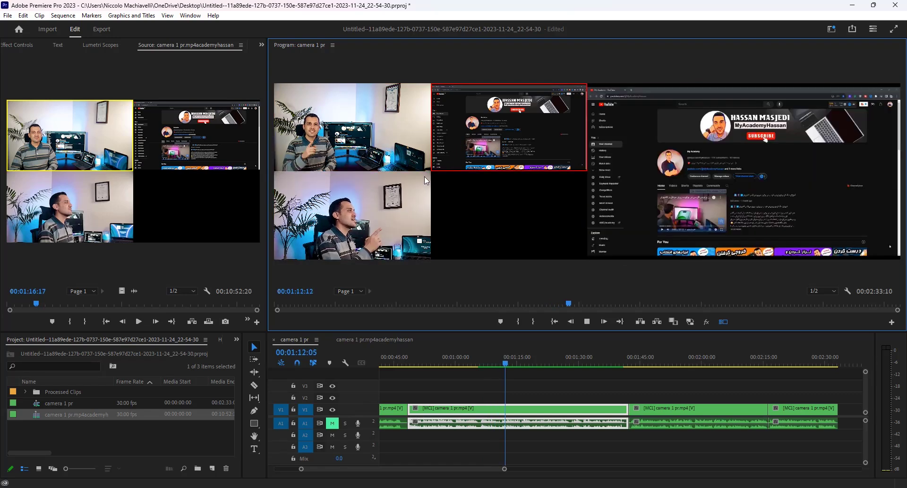
click(379, 217)
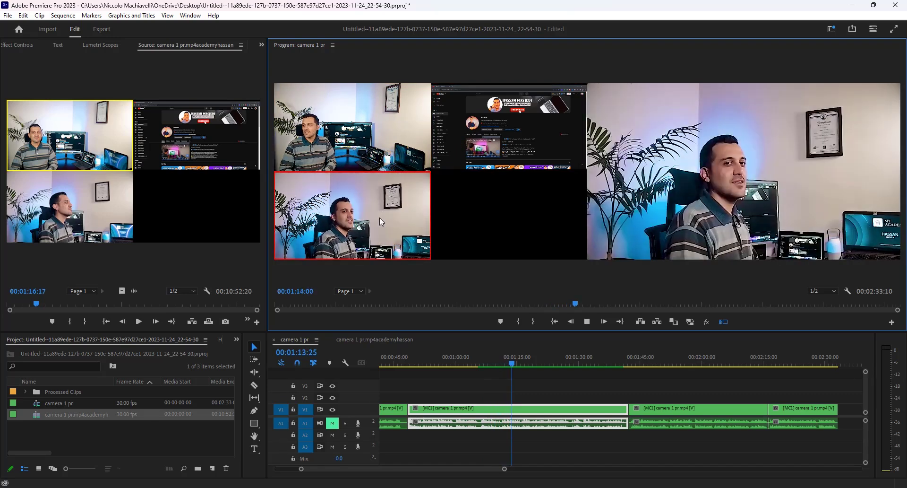
click(365, 149)
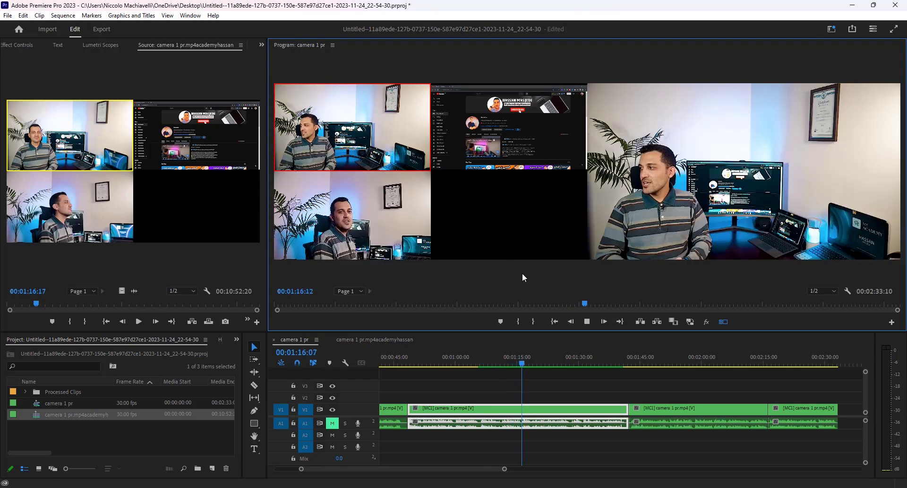
click(588, 322)
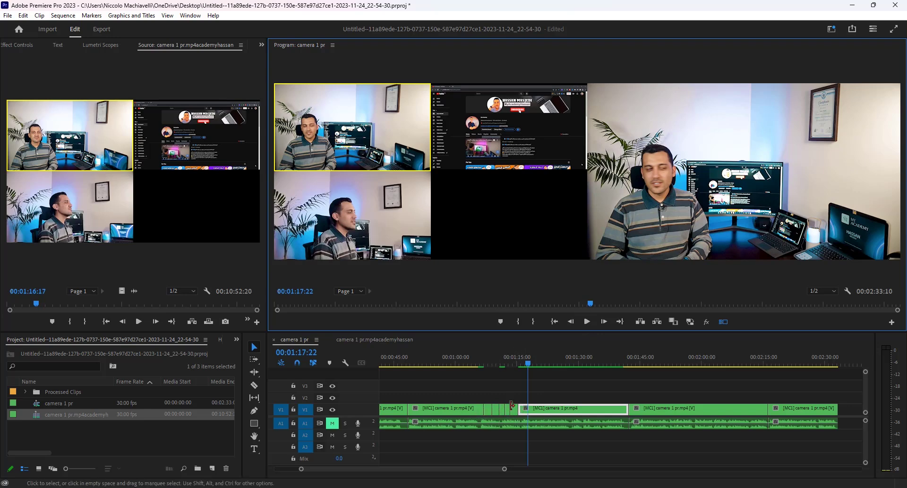
- Play the camera 1 pr sequence from about 00:01:05 to about 00:01:20 to review the recorded angle cuts
click(480, 361)
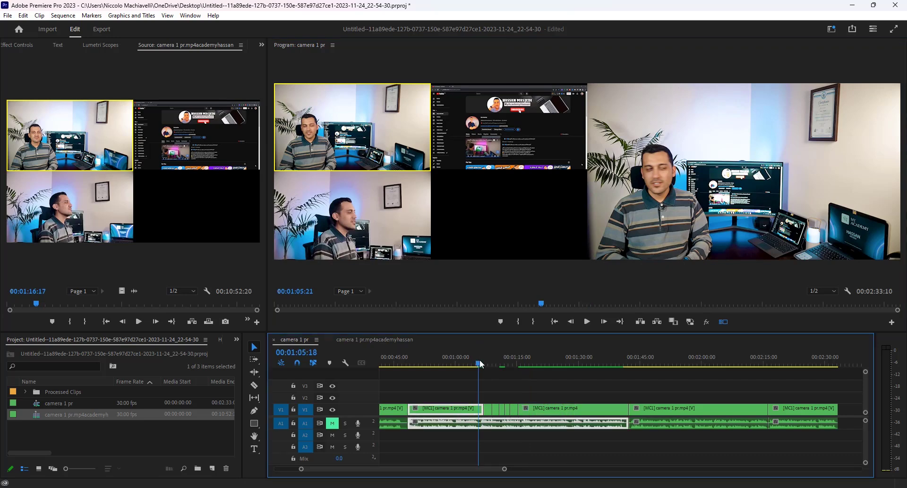
click(587, 322)
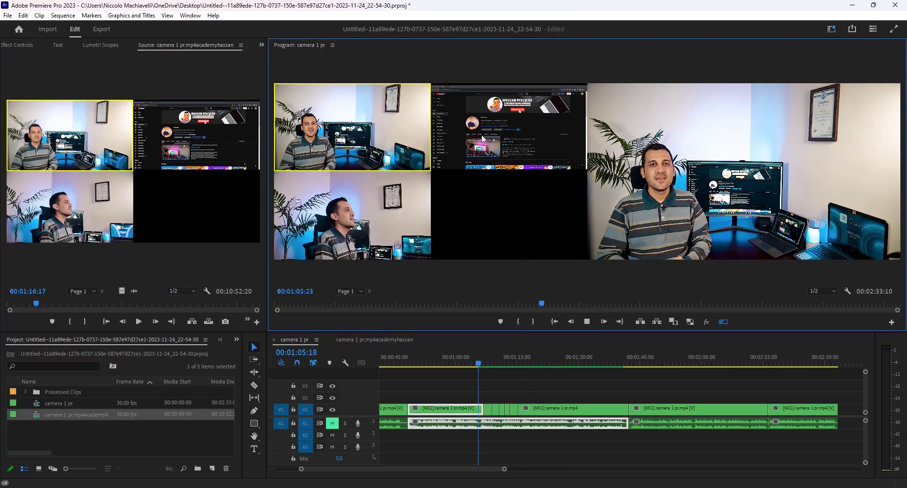
click(540, 116)
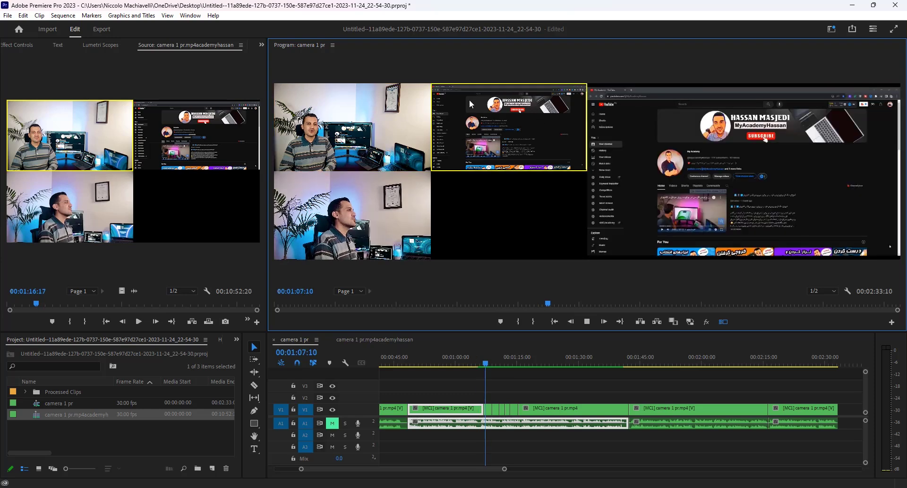
click(360, 190)
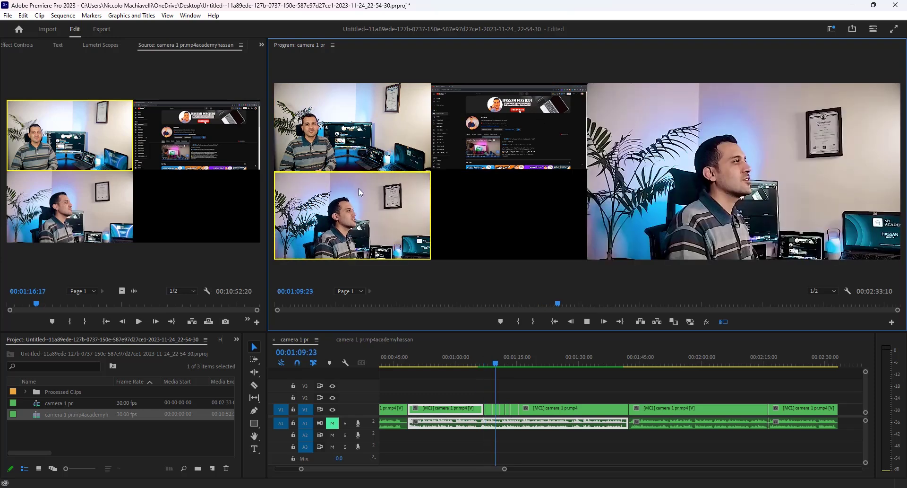
key(1)
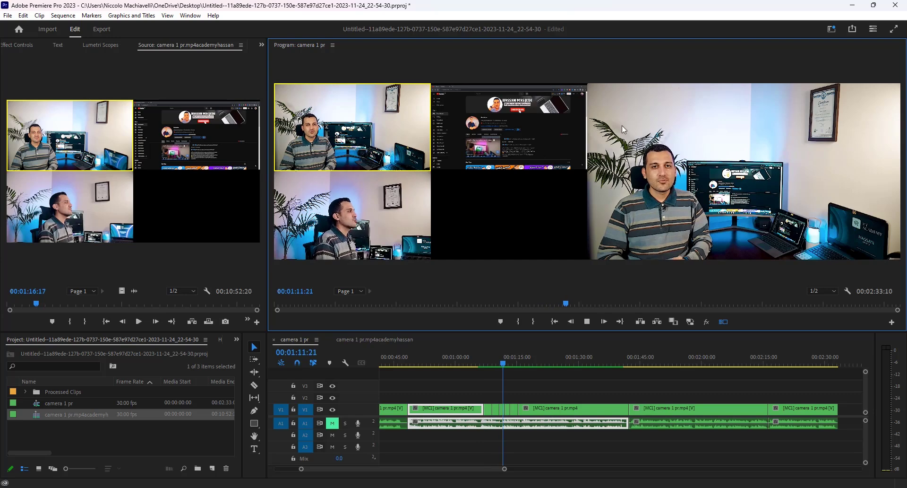
key(2)
key(3)
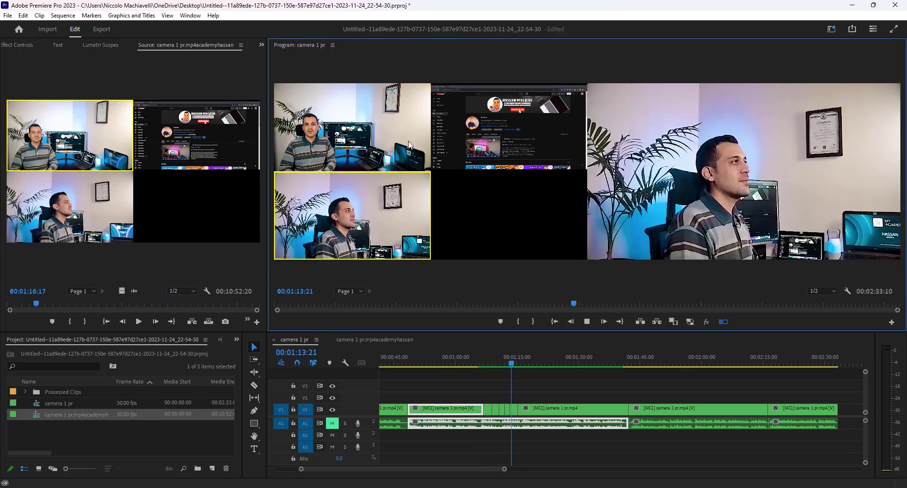
click(410, 145)
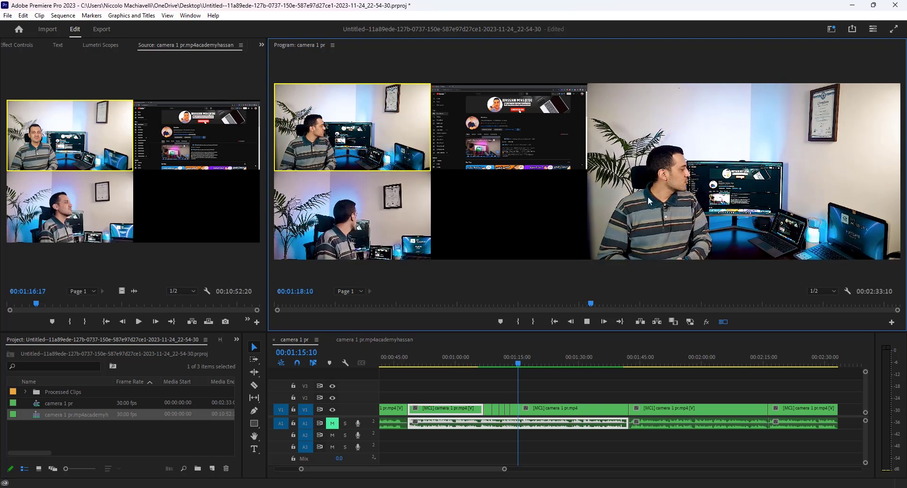
key(space)
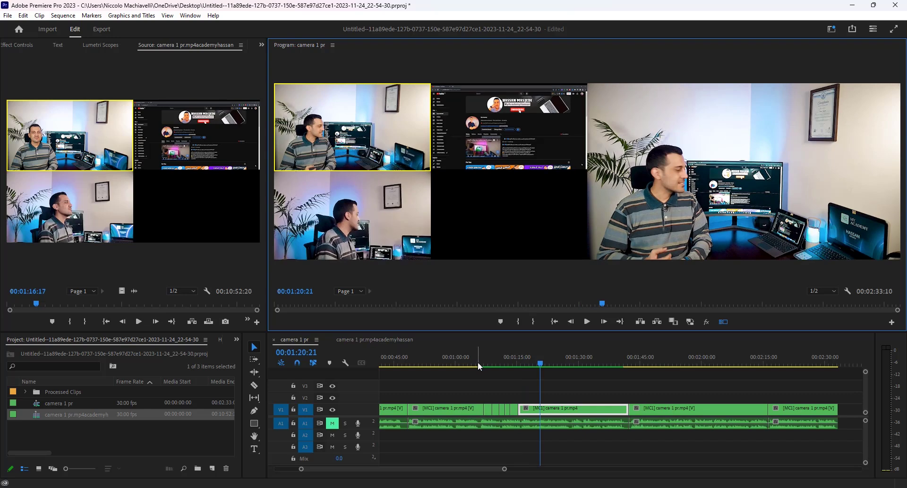
- Change the angle of the short screen recording clip at 00:01:07:24 to the side camera
click(478, 362)
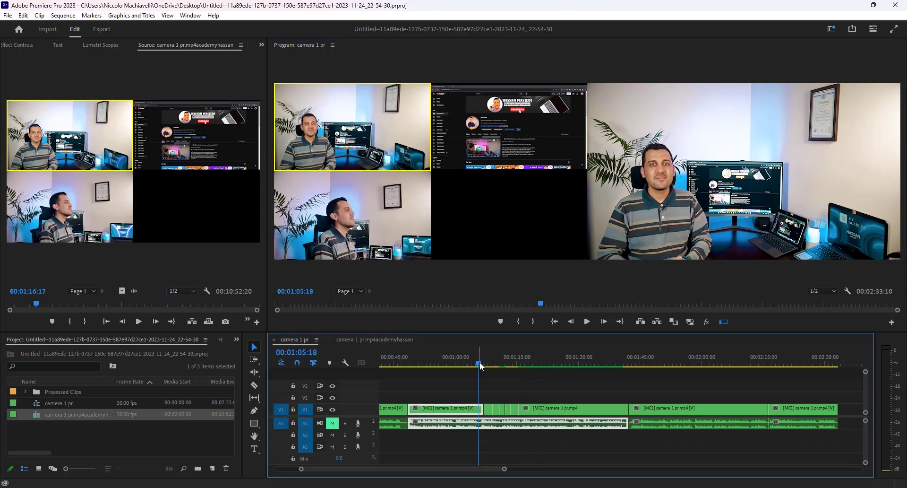
key(space)
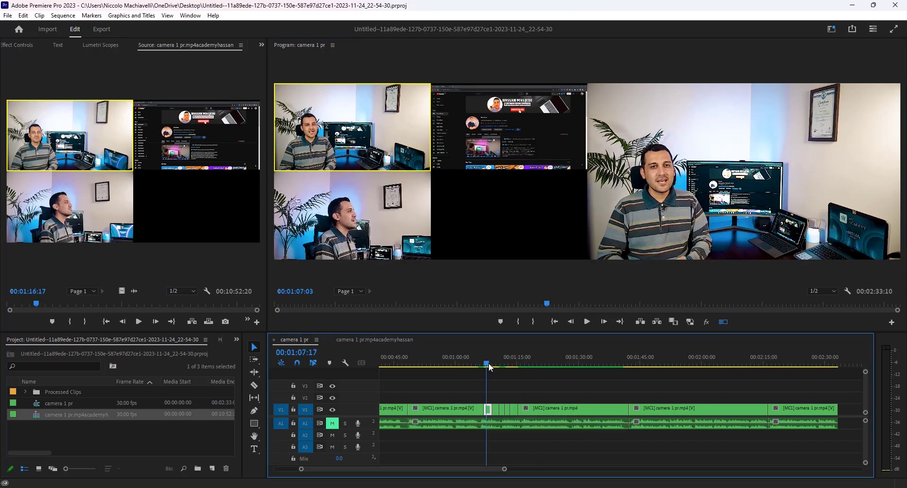
key(2)
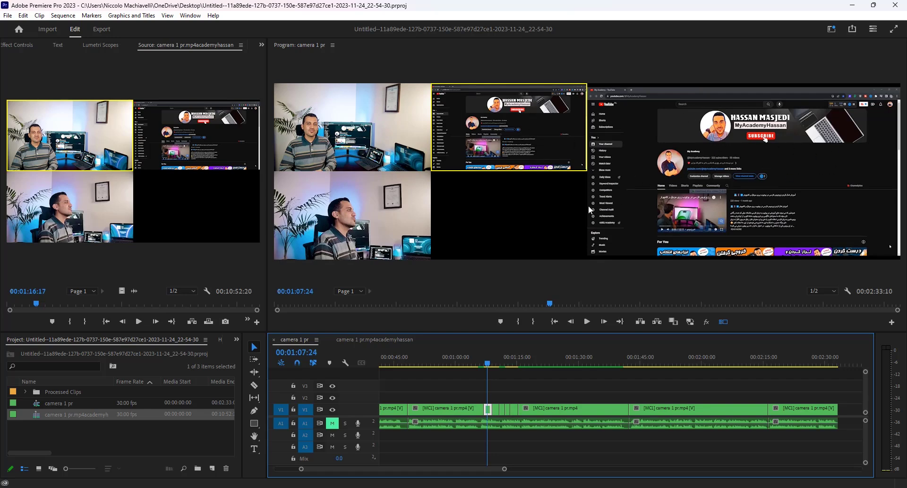
click(383, 220)
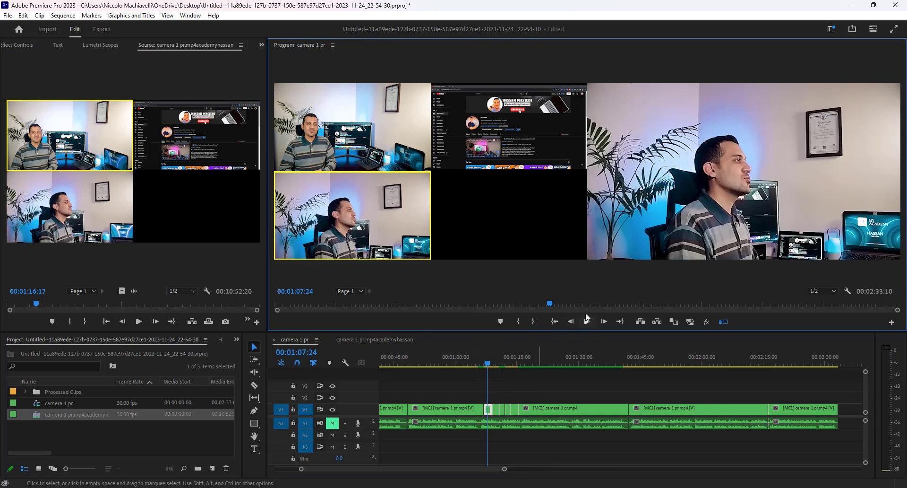
- Change the angle of the short side camera clip at 00:01:09:22 to the screen recording
click(497, 414)
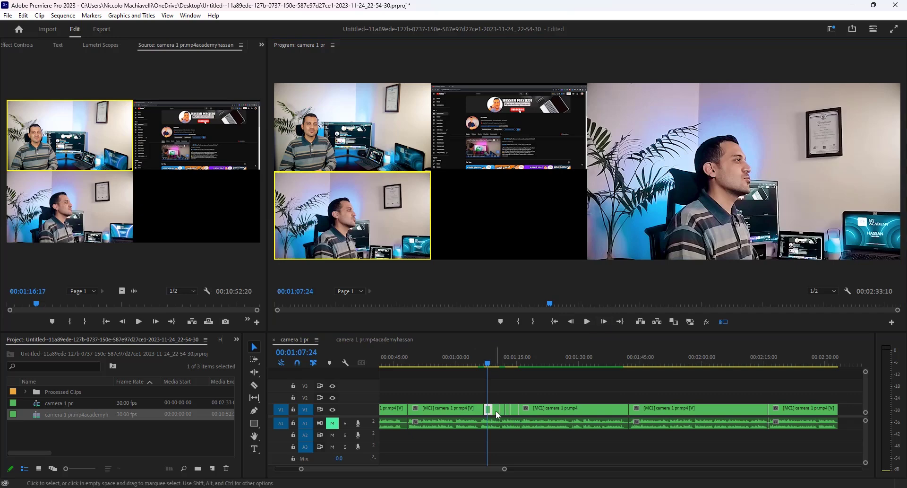
click(493, 364)
click(496, 364)
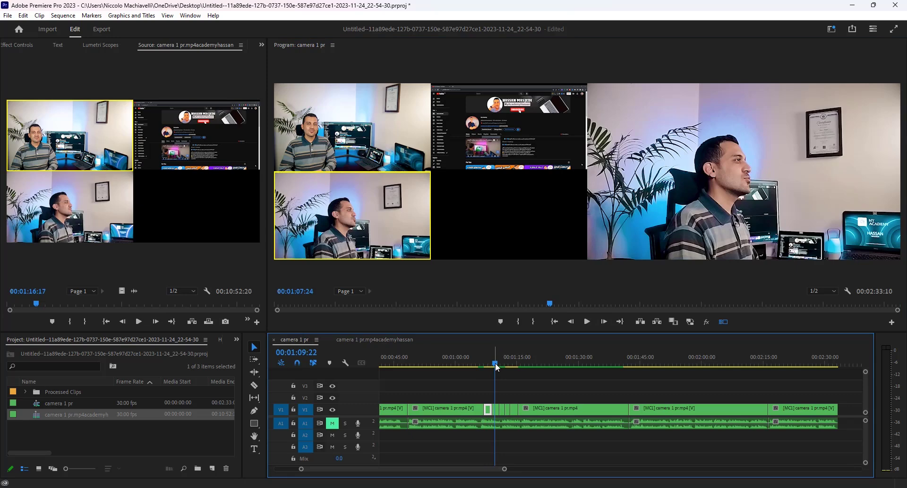
click(490, 148)
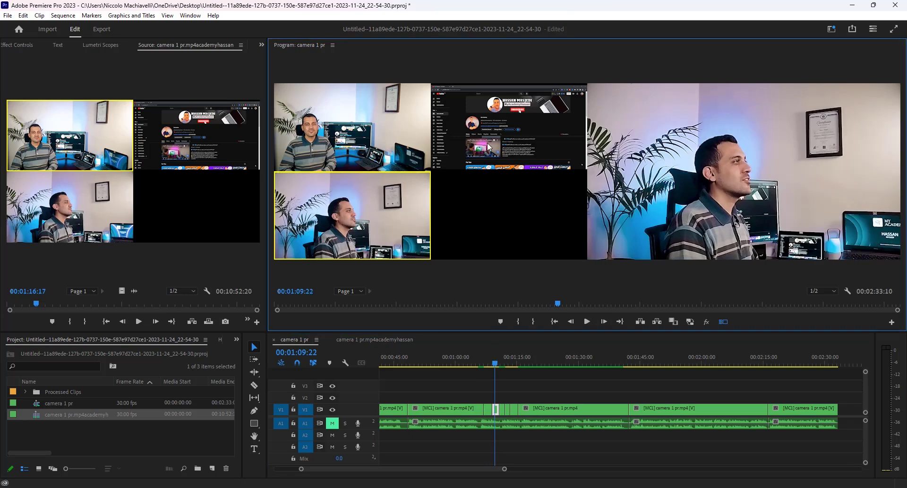
click(489, 147)
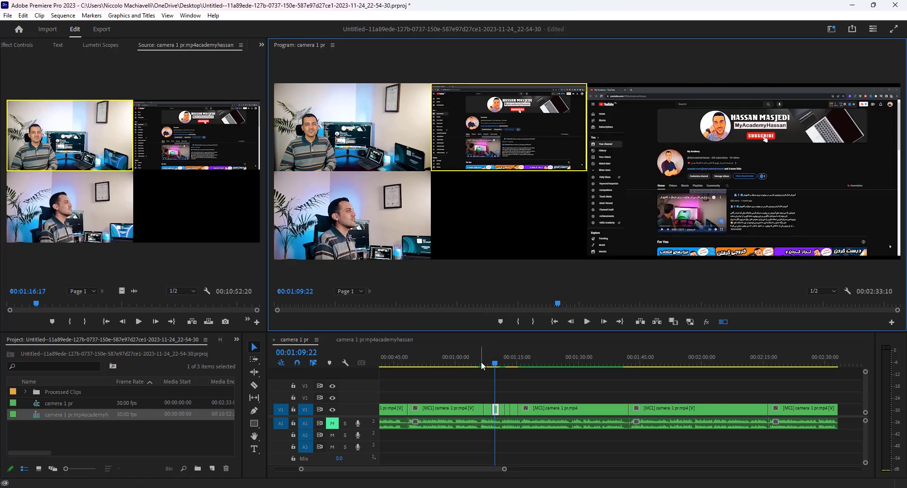
- Play the sequence from about 00:01:06 to 00:01:11:23 to review the two swapped angles
click(481, 361)
click(587, 321)
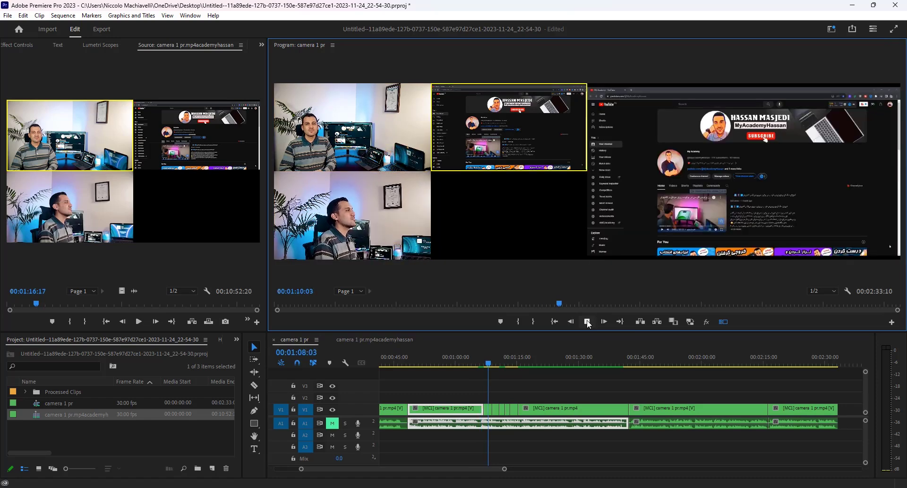
click(504, 407)
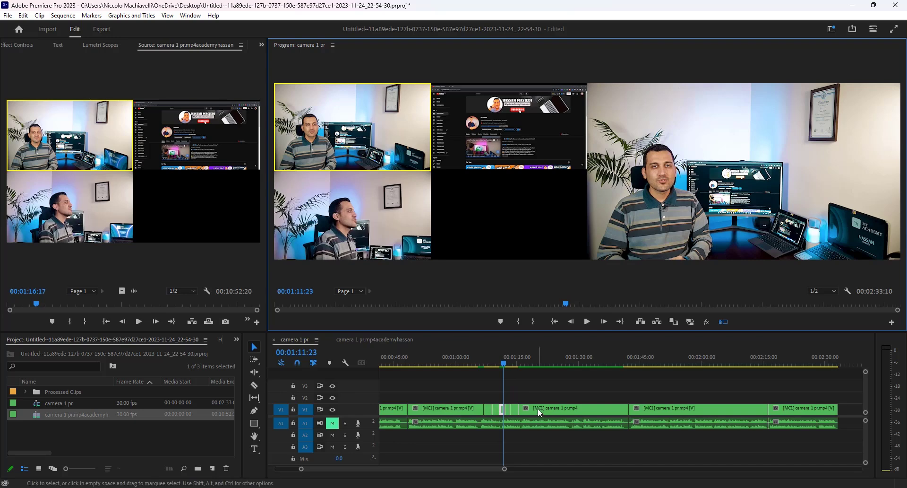
- With the Rolling Edit Tool, move the V1 cut at about 00:01:15 to about 00:01:21, extending the side camera clip
click(256, 372)
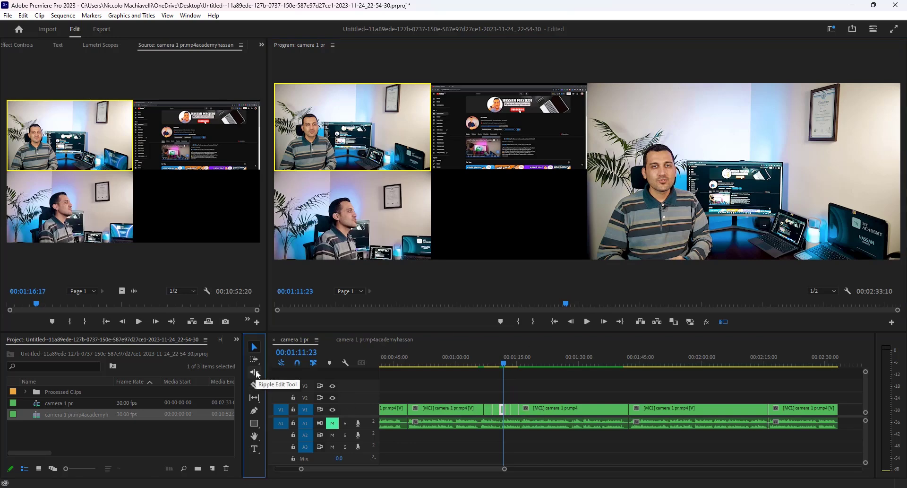
click(255, 373)
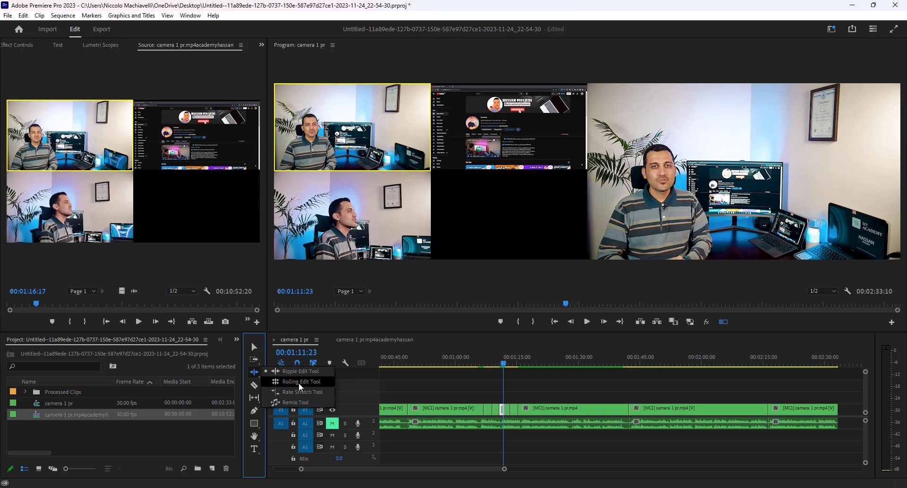
click(297, 382)
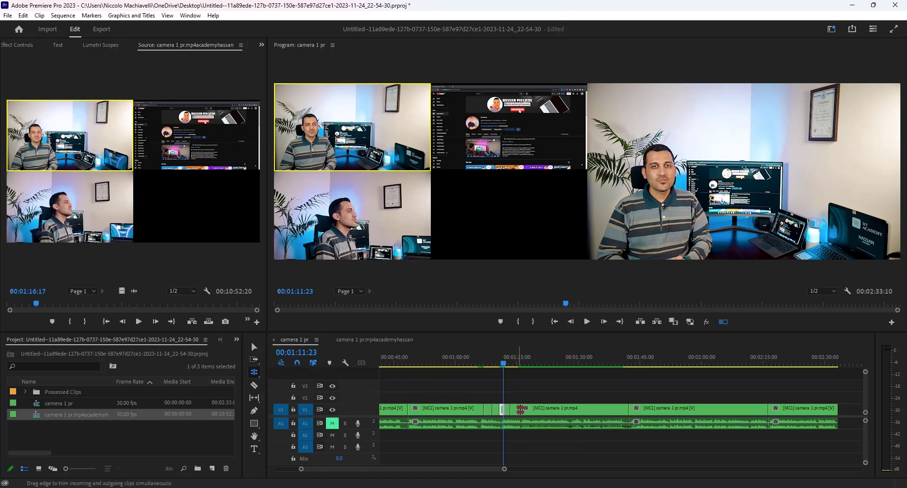
drag(518, 409, 545, 410)
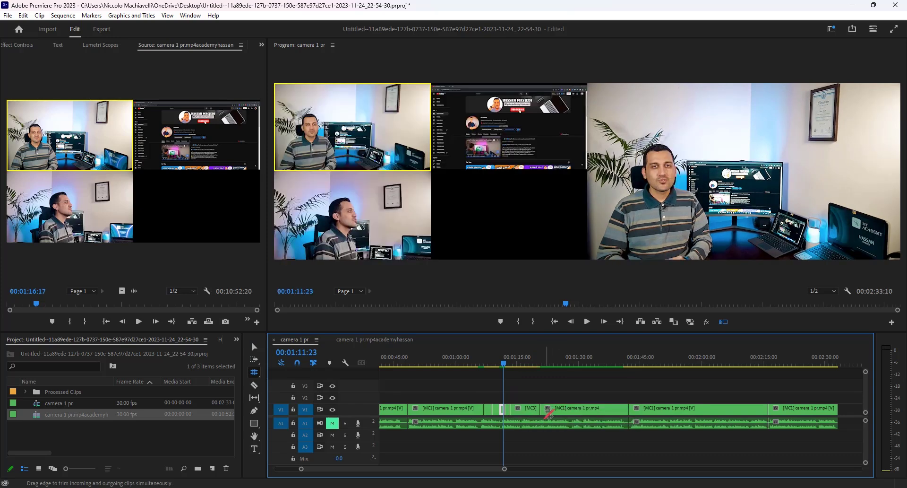
- Check the extended side camera clip between 00:01:17:21 and 00:01:20:07 and roll its end cut back to about 00:01:18
click(529, 364)
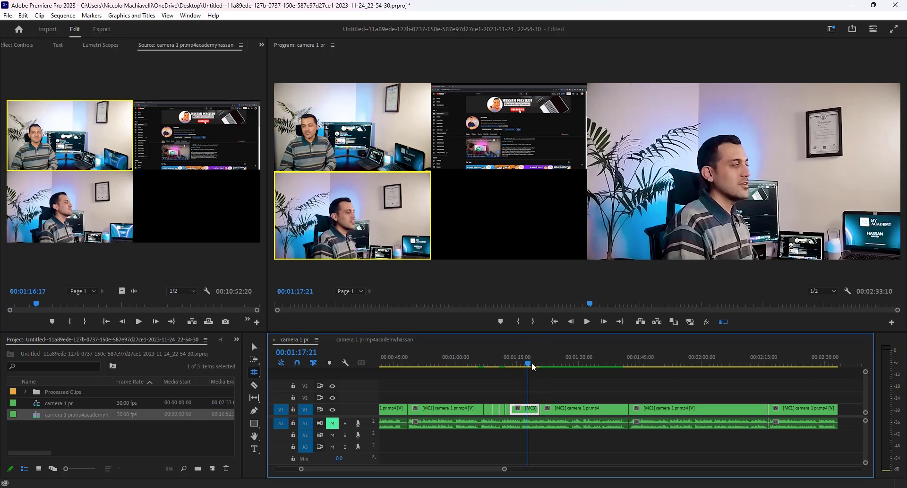
drag(533, 366, 538, 365)
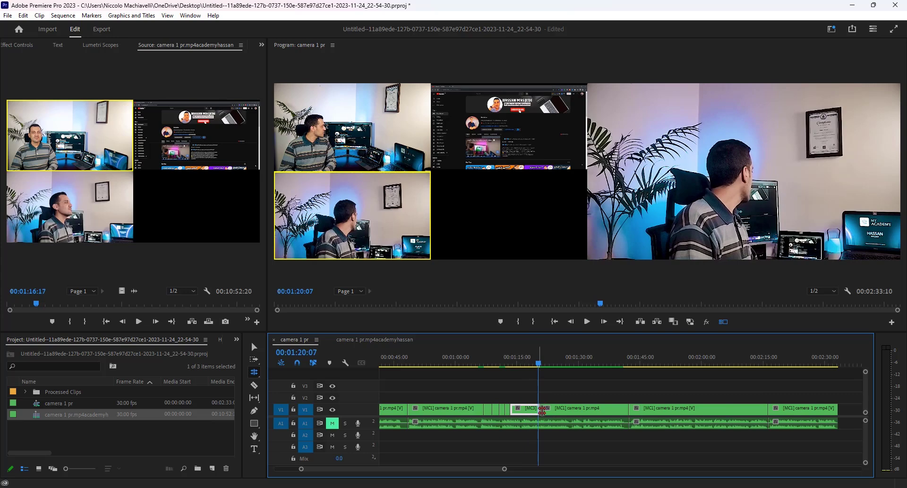
mouse_move(543, 410)
mouse_down()
mouse_move(557, 411)
mouse_move(531, 410)
mouse_up()
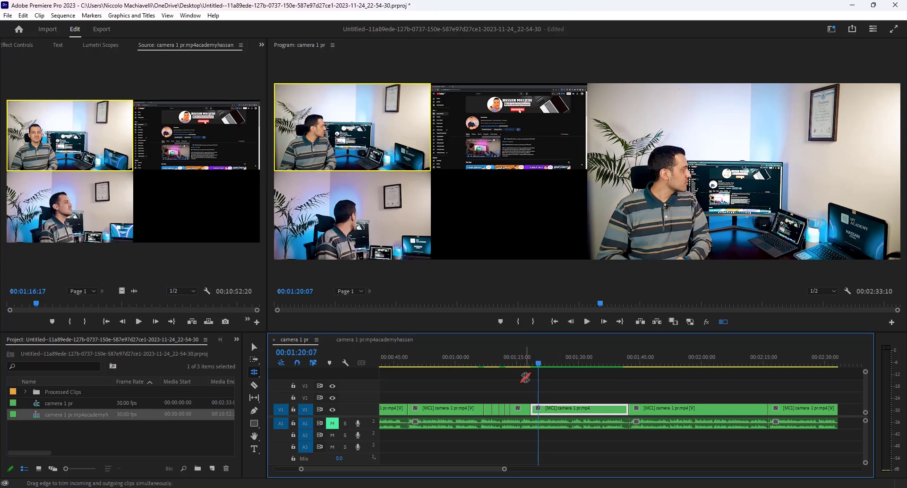
- Return to the Selection tool and place the playhead at 00:01:06:09, before the recorded angle cuts
click(492, 414)
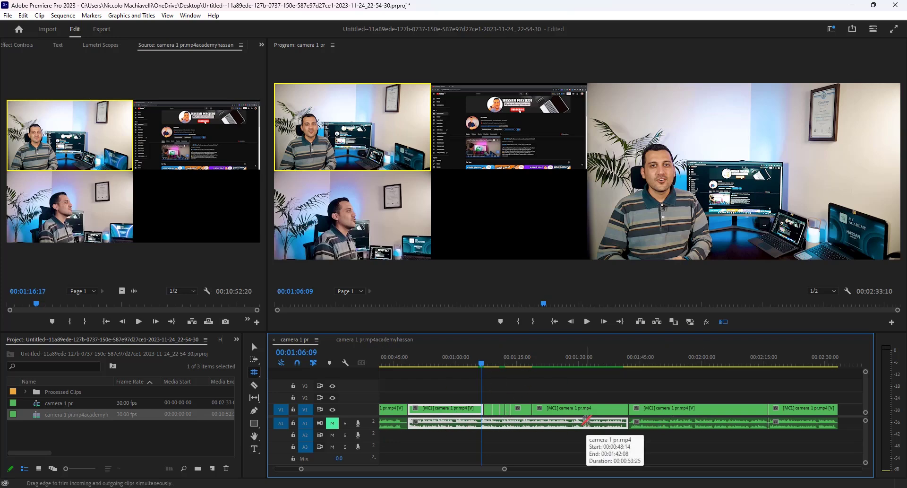
key(v)
click(481, 364)
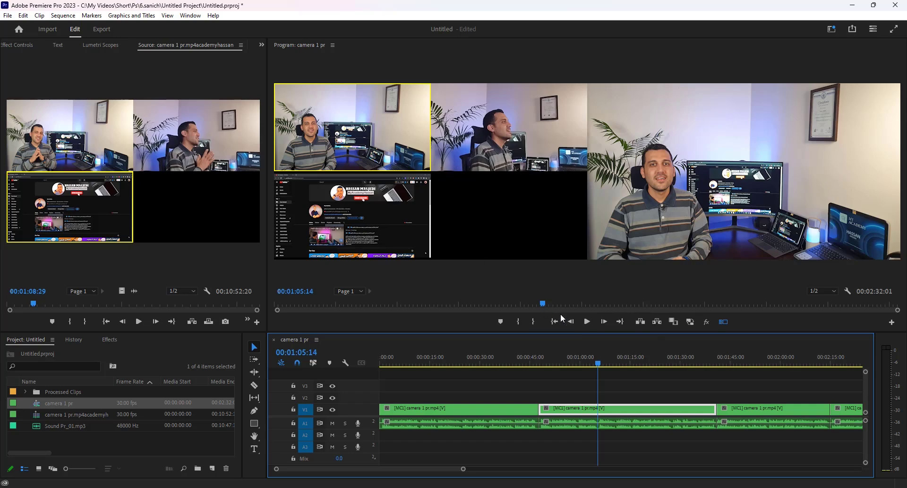
- Play the sequence from 00:01:05:11 and switch angles live to the side camera, the screen recording, and back to the front camera
key(Left)
key(Left)
key(Left)
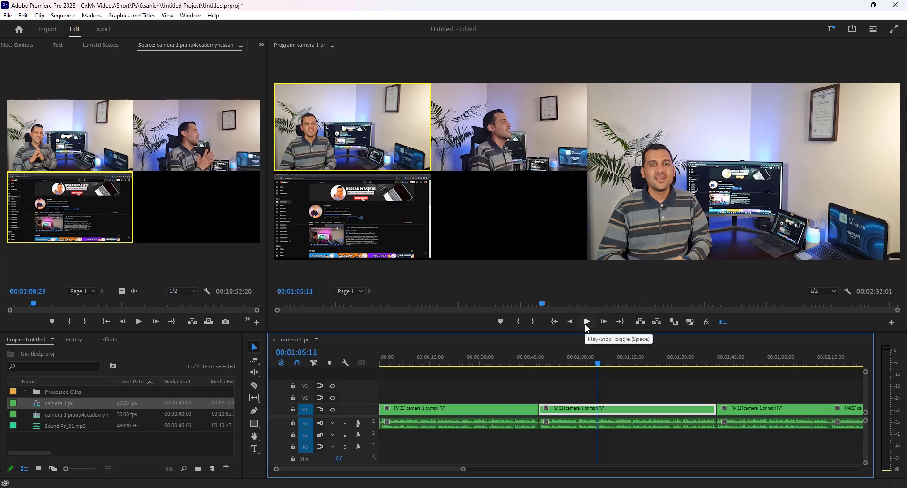
click(586, 322)
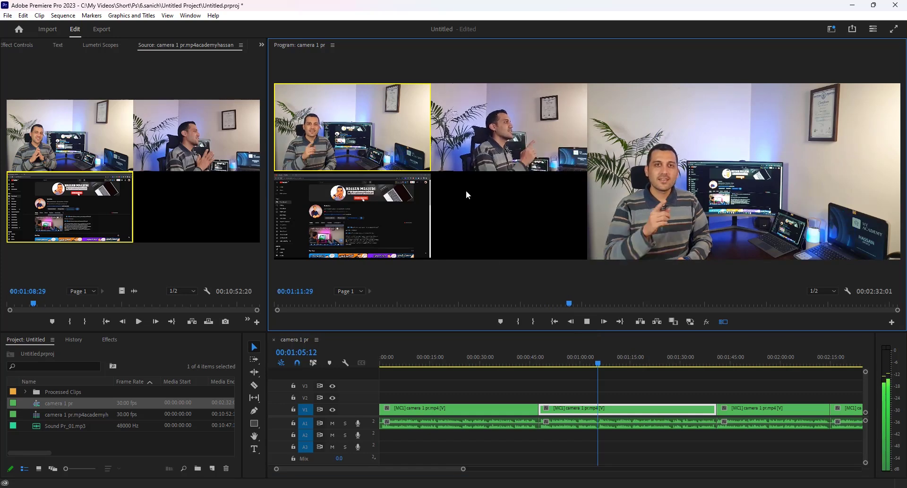
click(480, 155)
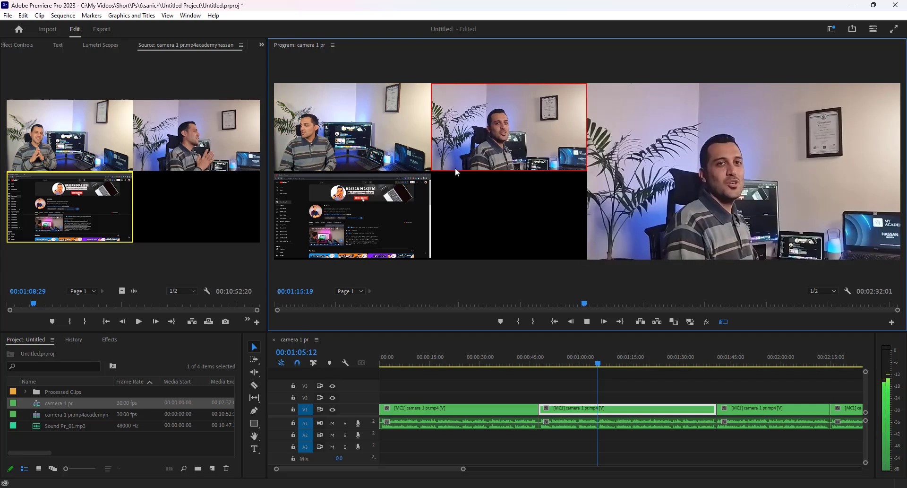
click(396, 214)
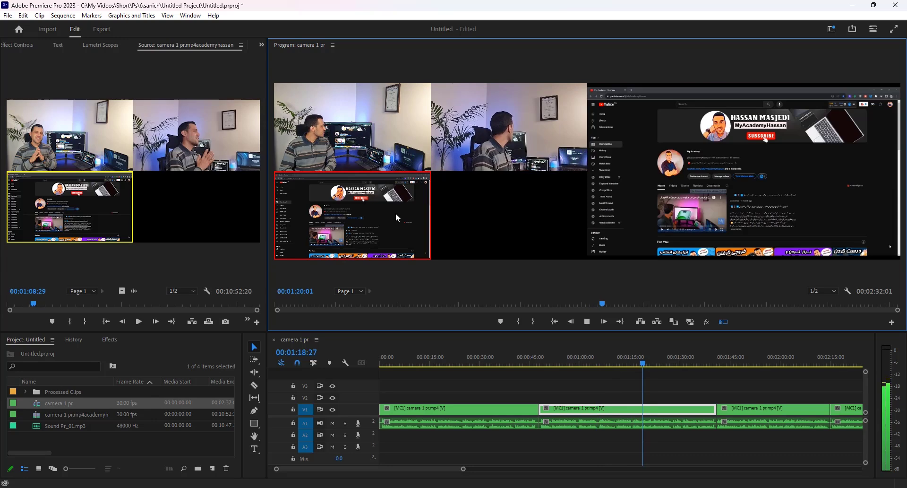
click(369, 134)
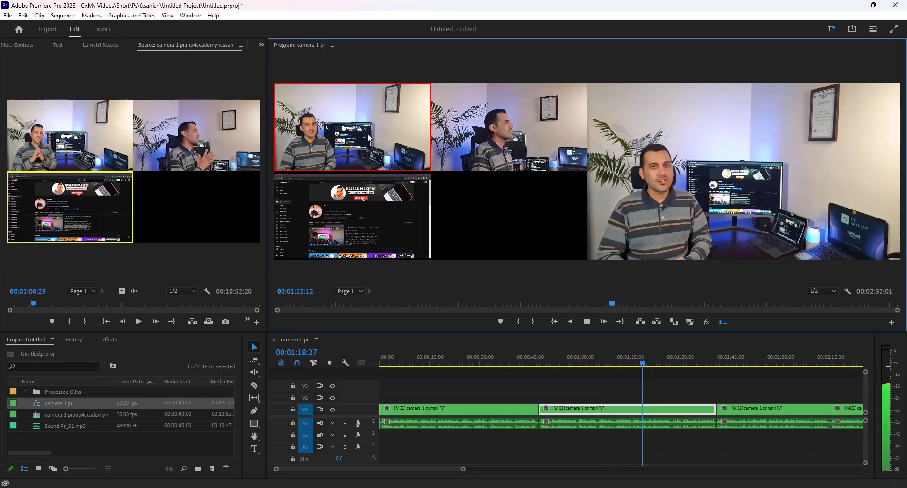
- Continue live switching to the side camera at about 00:01:33, the screen recording and the front camera, stopping playback at about 00:01:41
click(444, 152)
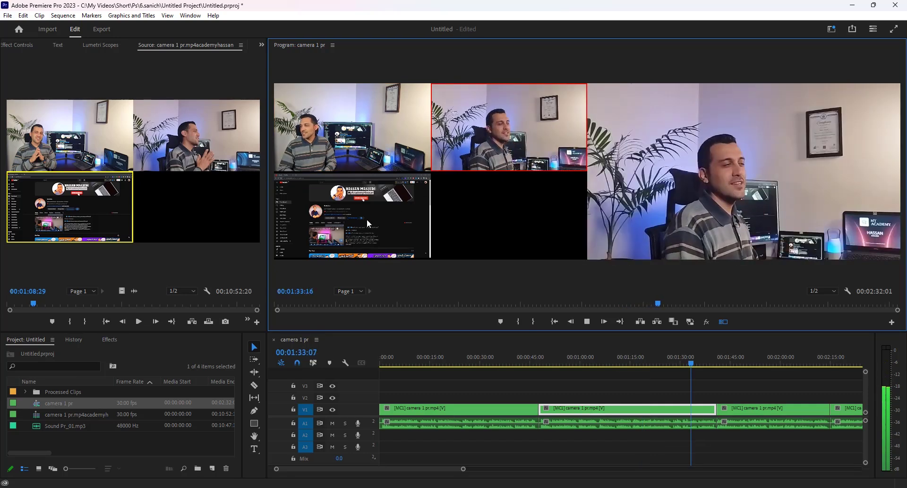
click(367, 220)
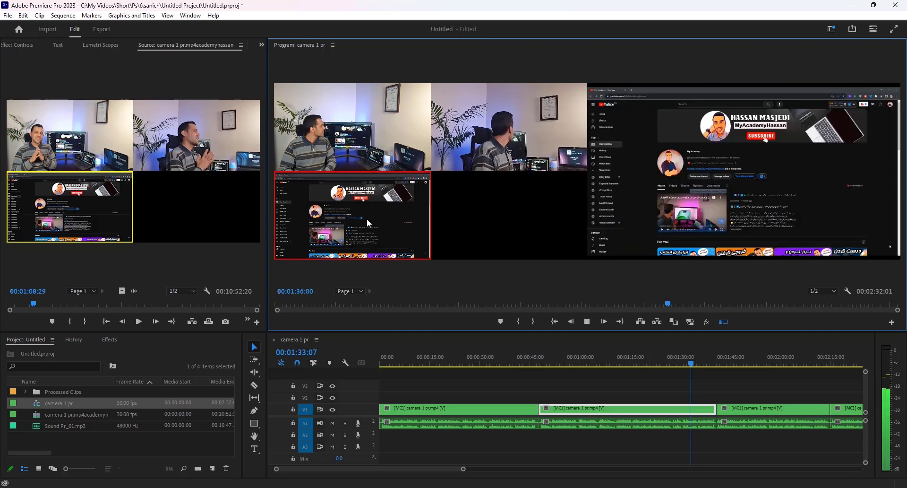
click(363, 158)
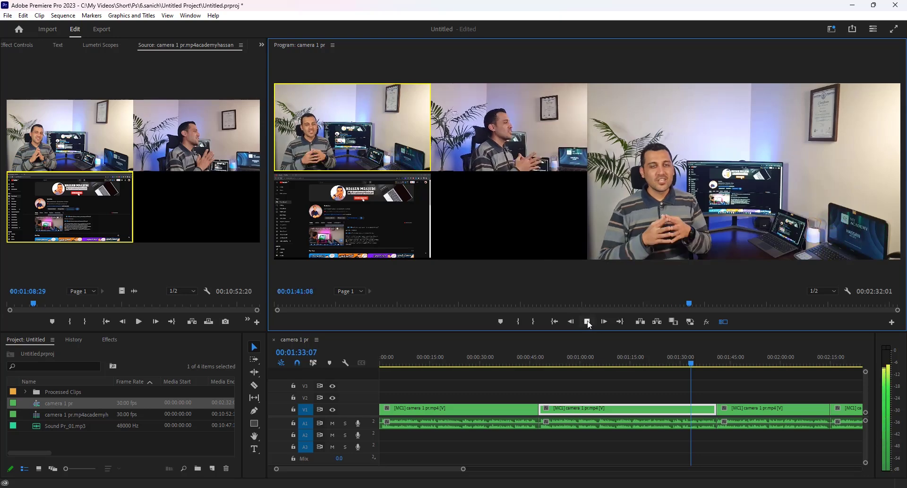
click(588, 322)
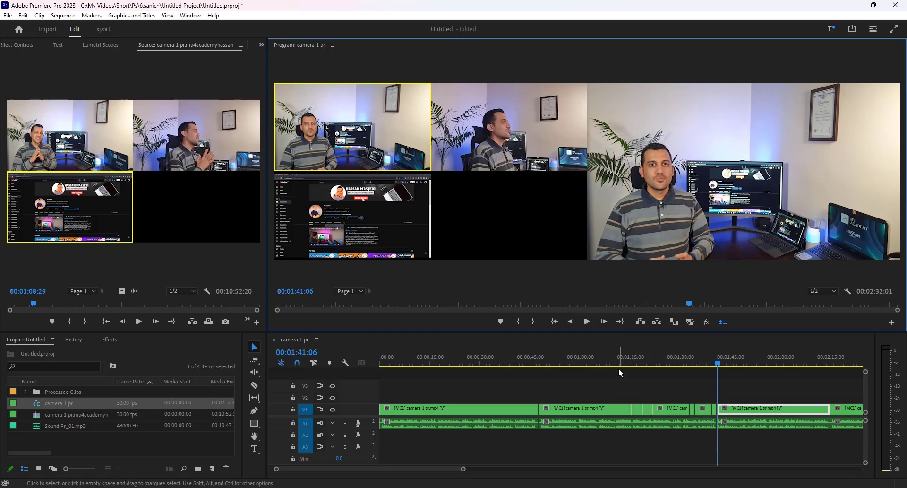
- Turn off the multi-camera view and review the new angle cuts in the maximized Program monitor from 00:01:12:25 to about 00:01:40:16
click(624, 356)
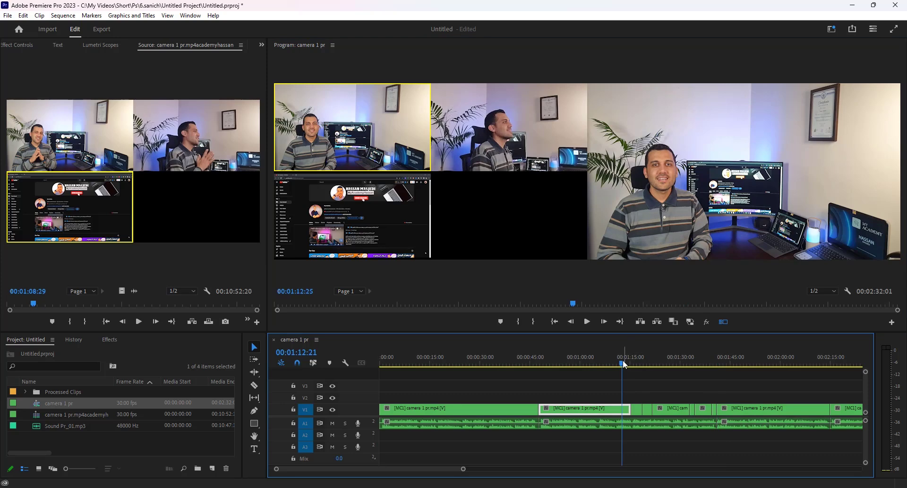
click(723, 325)
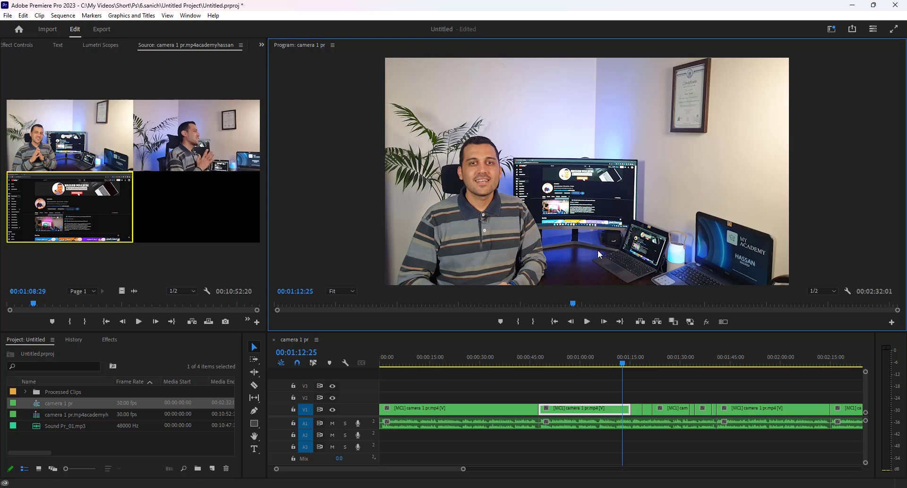
key(grave)
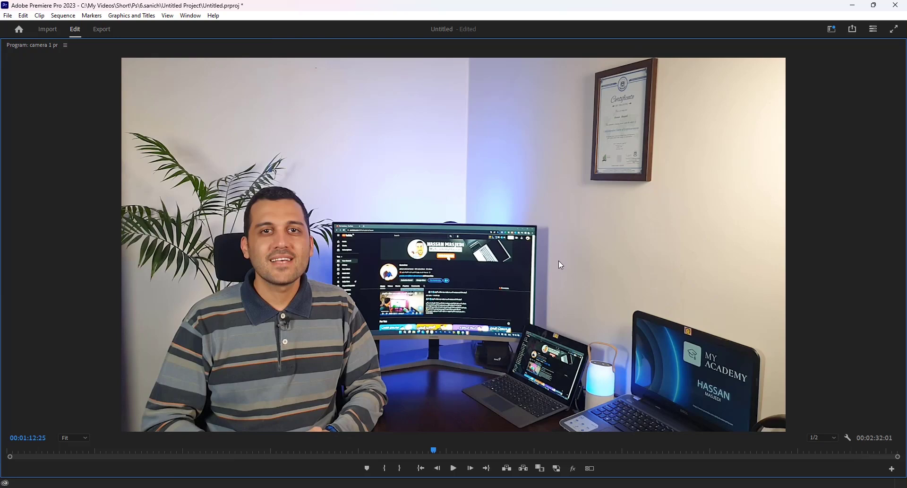
click(461, 471)
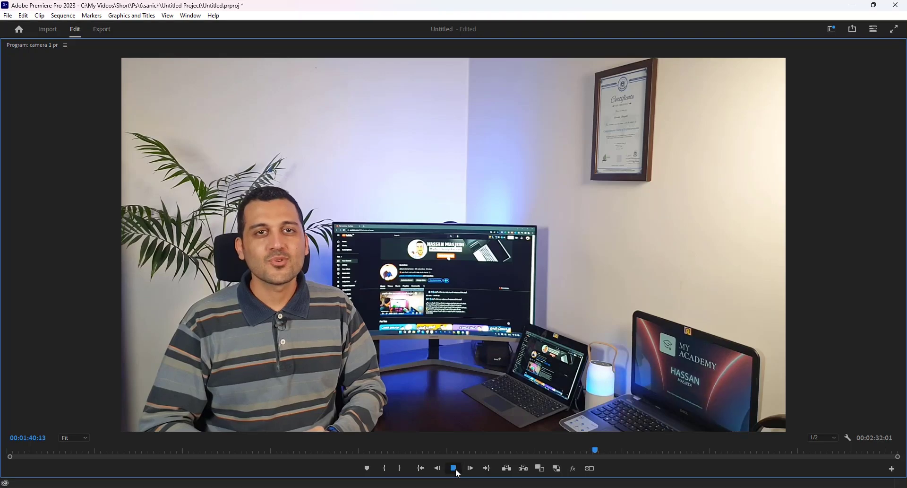
click(455, 469)
key(grave)
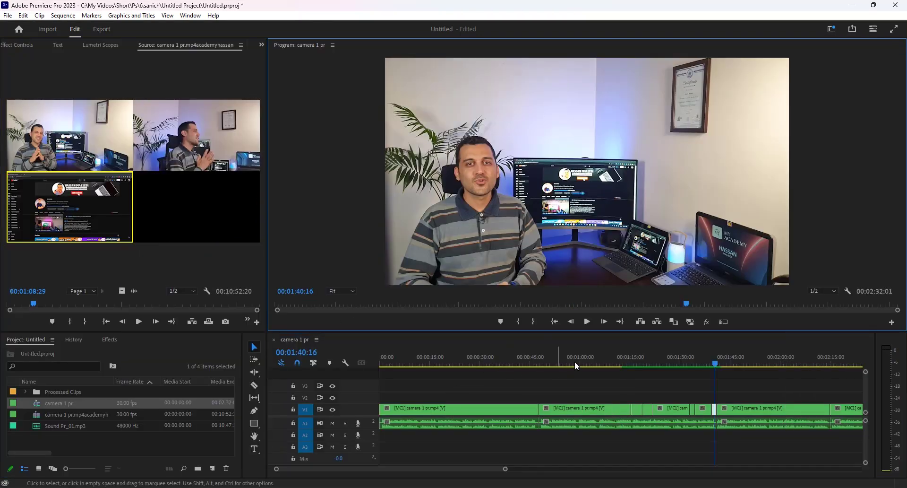